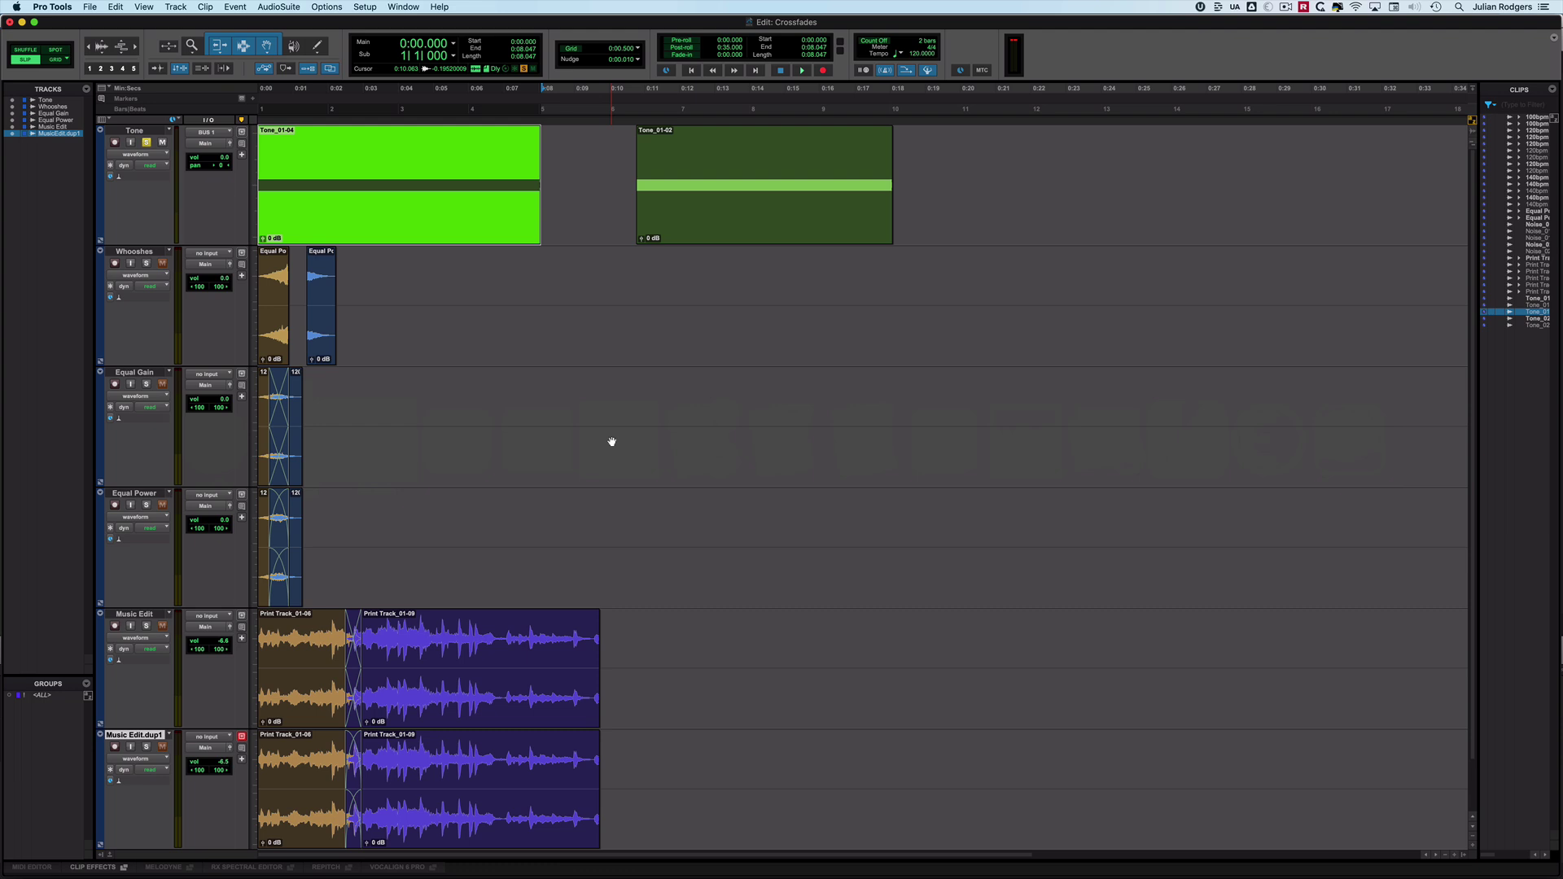
# Slide Tone_01-02 left against Tone_01-04 and play back the join
pyautogui.click(367, 164)
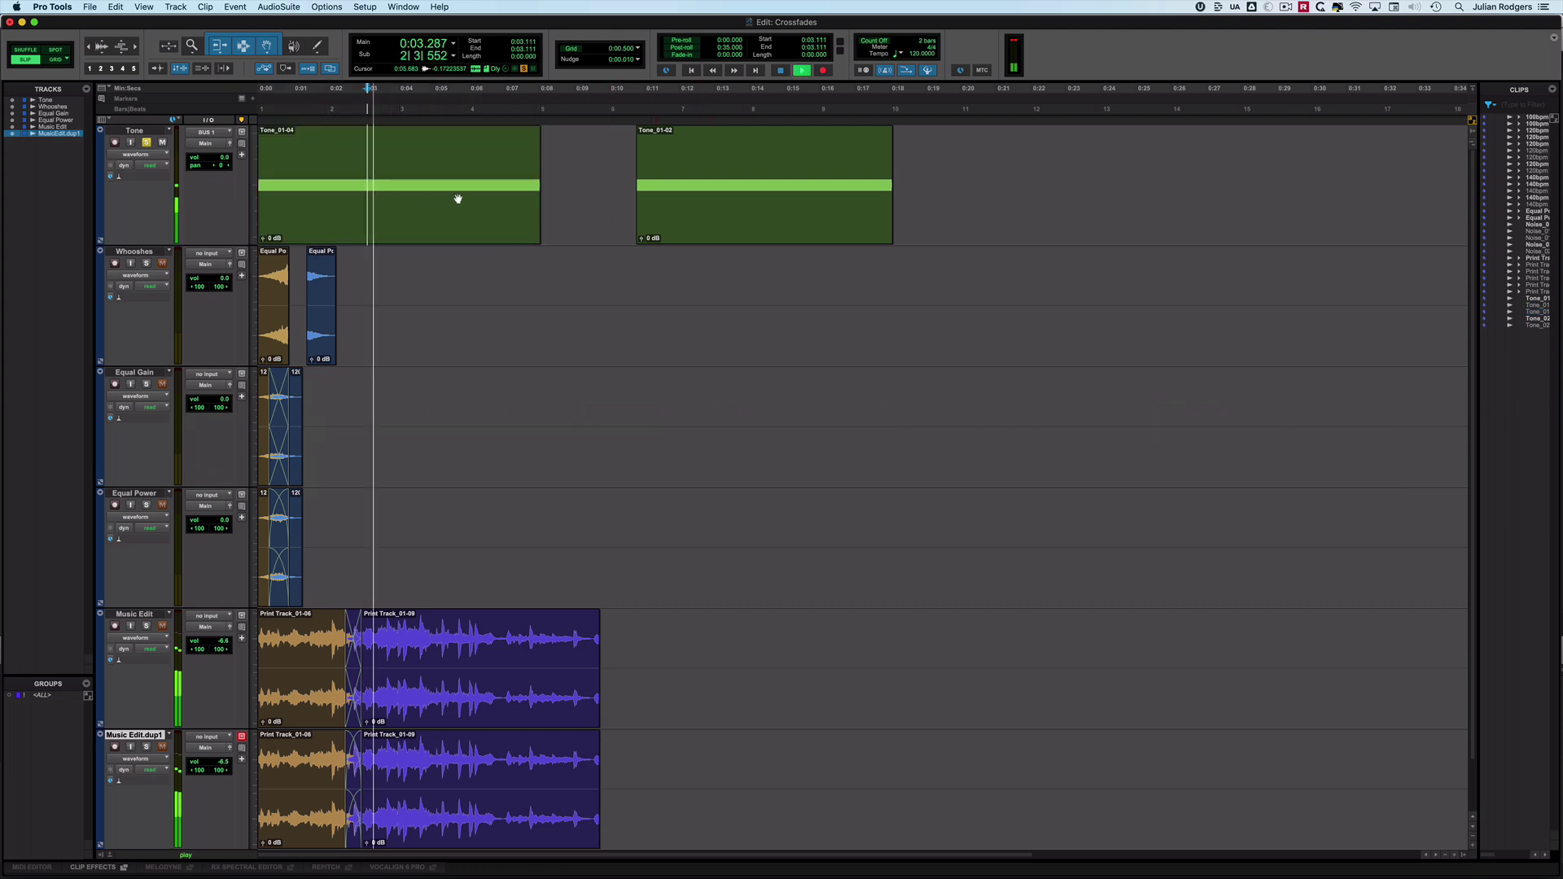
pyautogui.click(686, 162)
pyautogui.moveTo(787, 227); pyautogui.dragTo(644, 227)
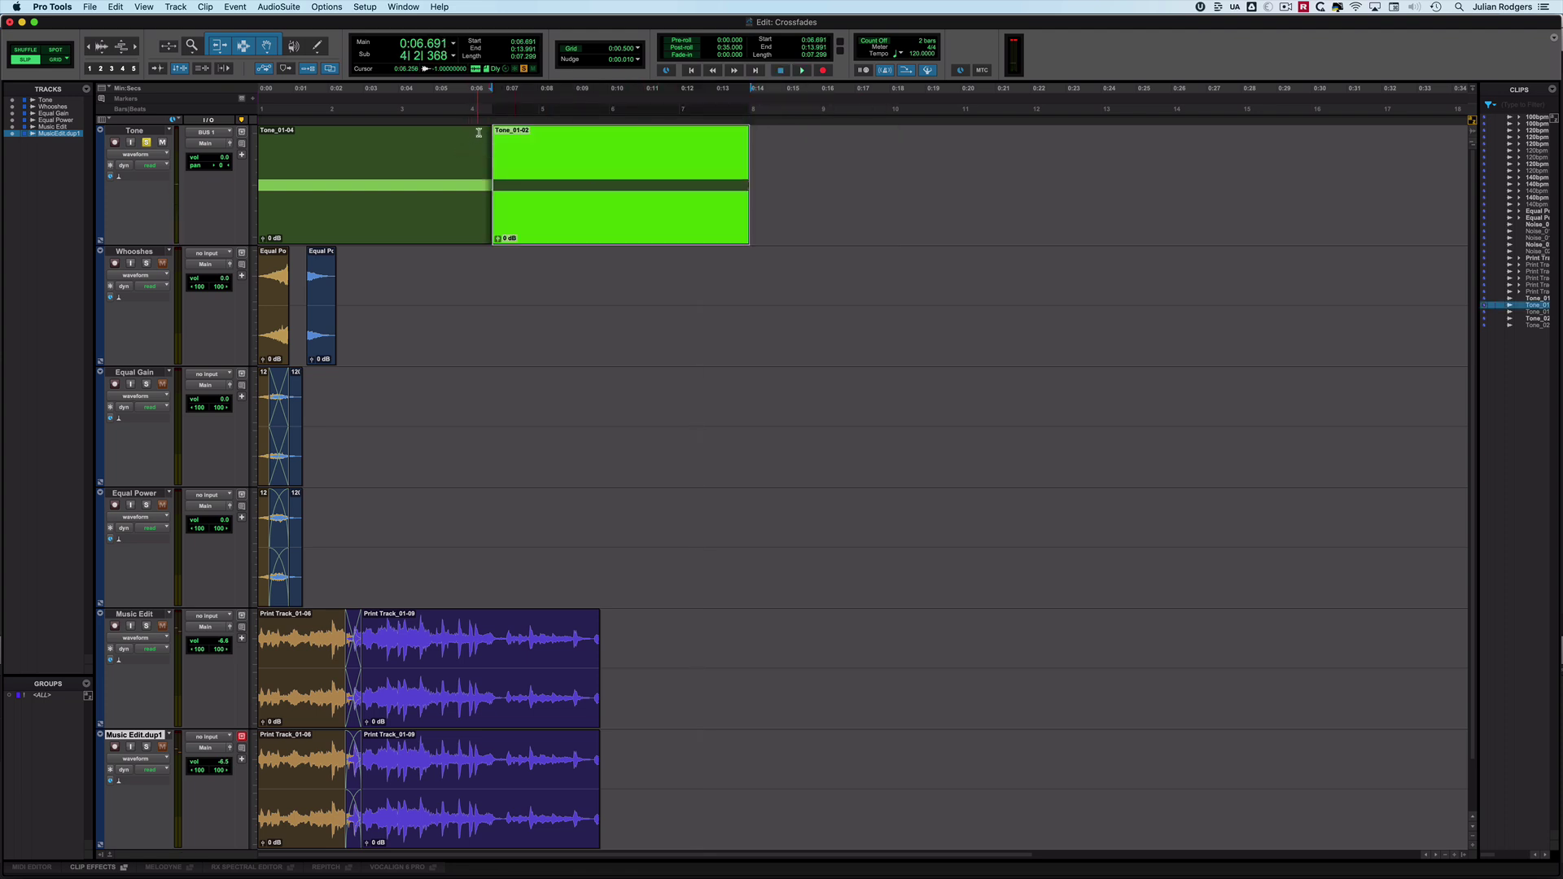
pyautogui.click(478, 136)
pyautogui.press('space')
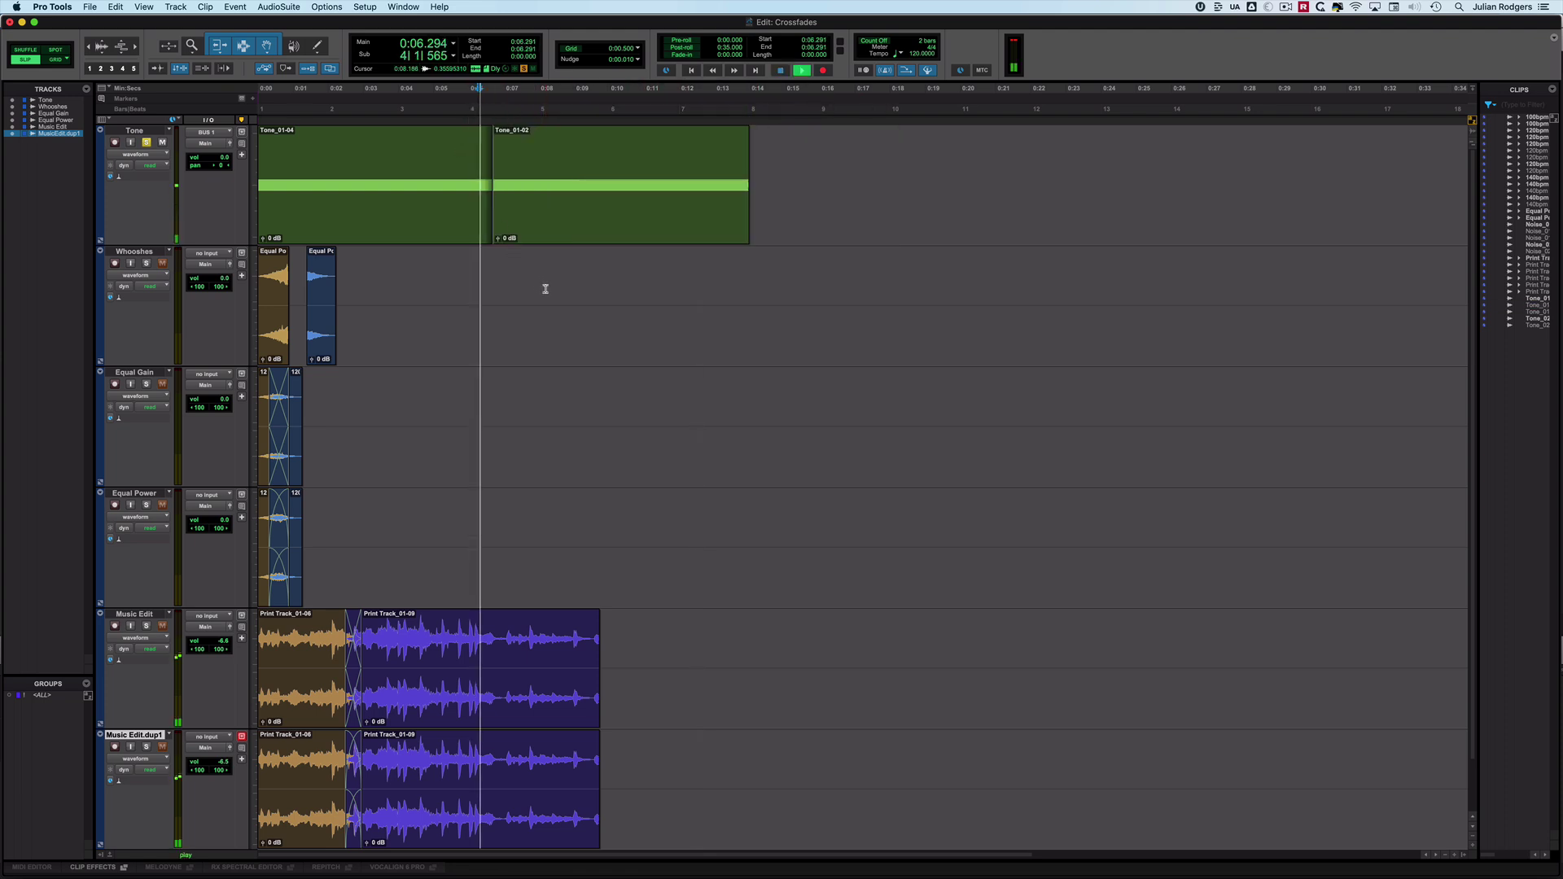
pyautogui.press('space')
# Add a short crossfade at the tone join, audition it, then shift Tone_01-02 right to overlap
pyautogui.moveTo(489, 237); pyautogui.dragTo(498, 238)
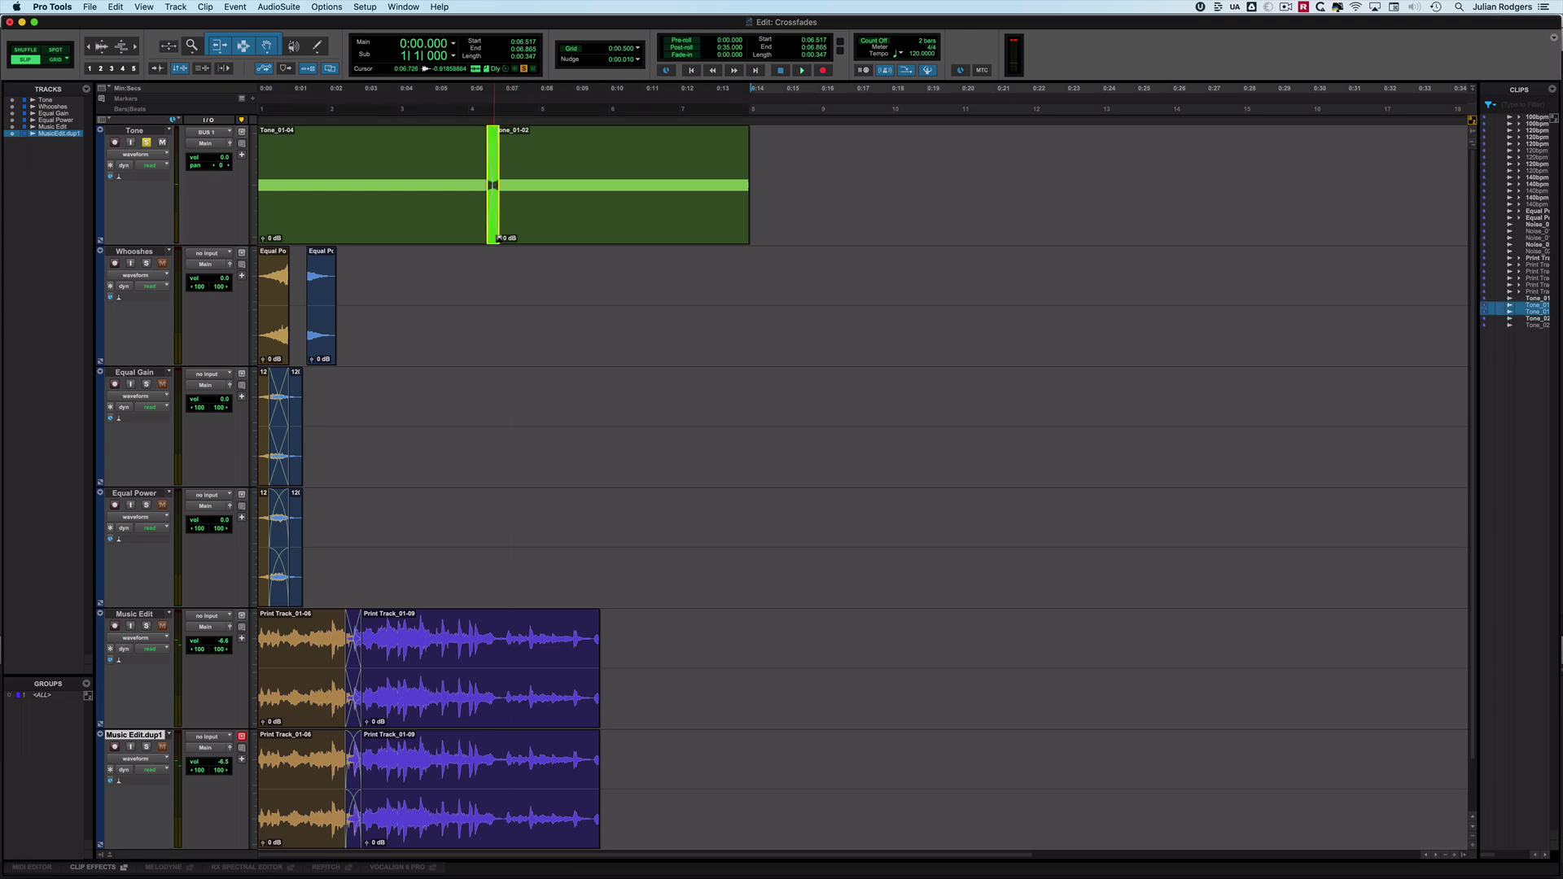
pyautogui.click(457, 161)
pyautogui.press('space')
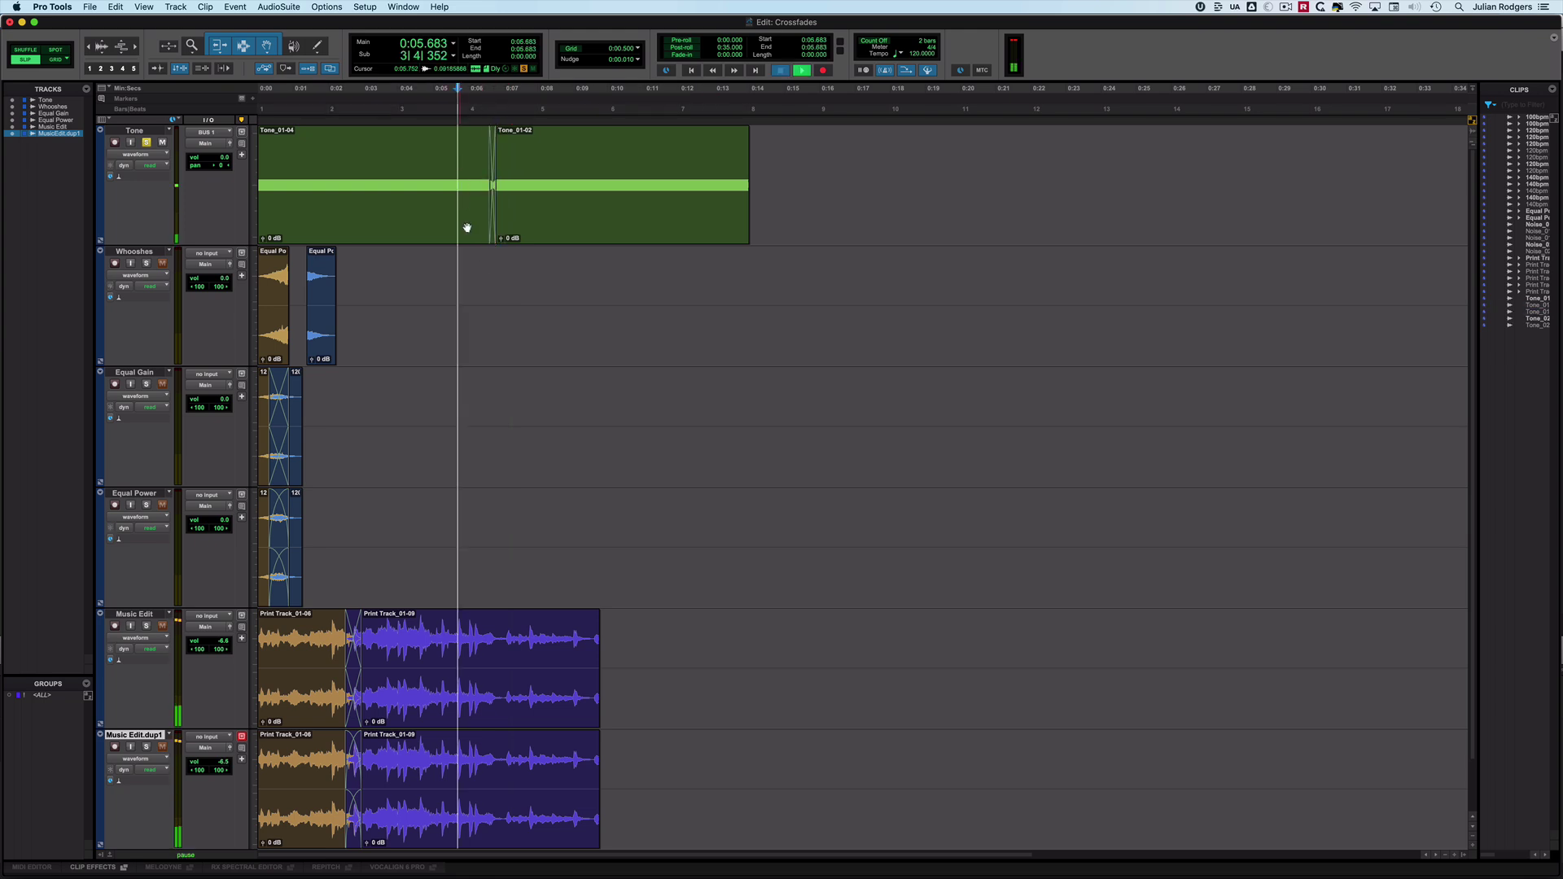
pyautogui.press('space')
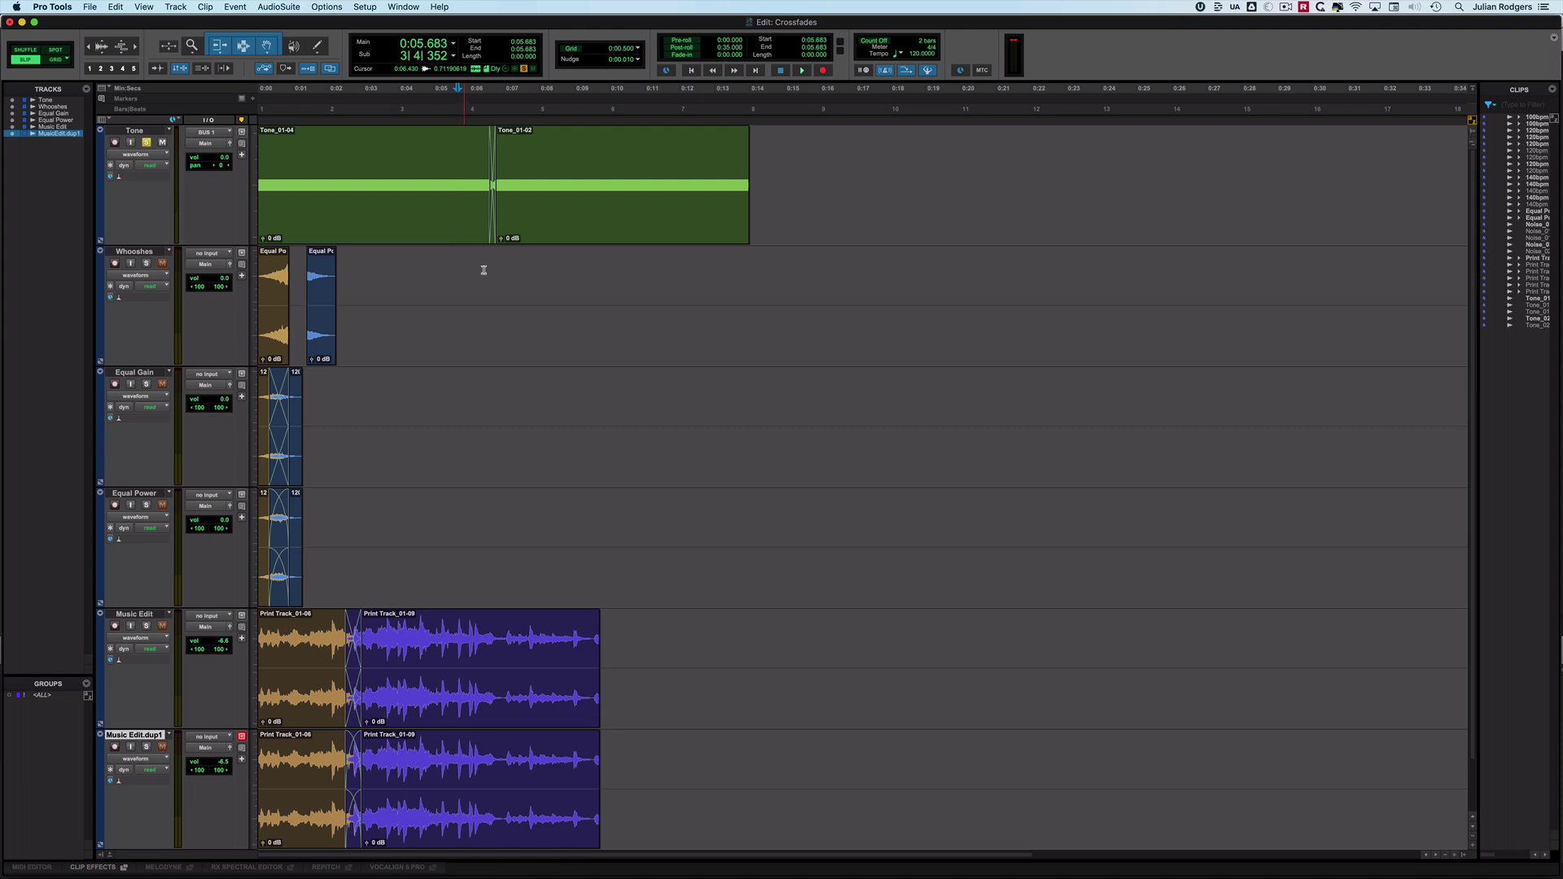
pyautogui.press('space')
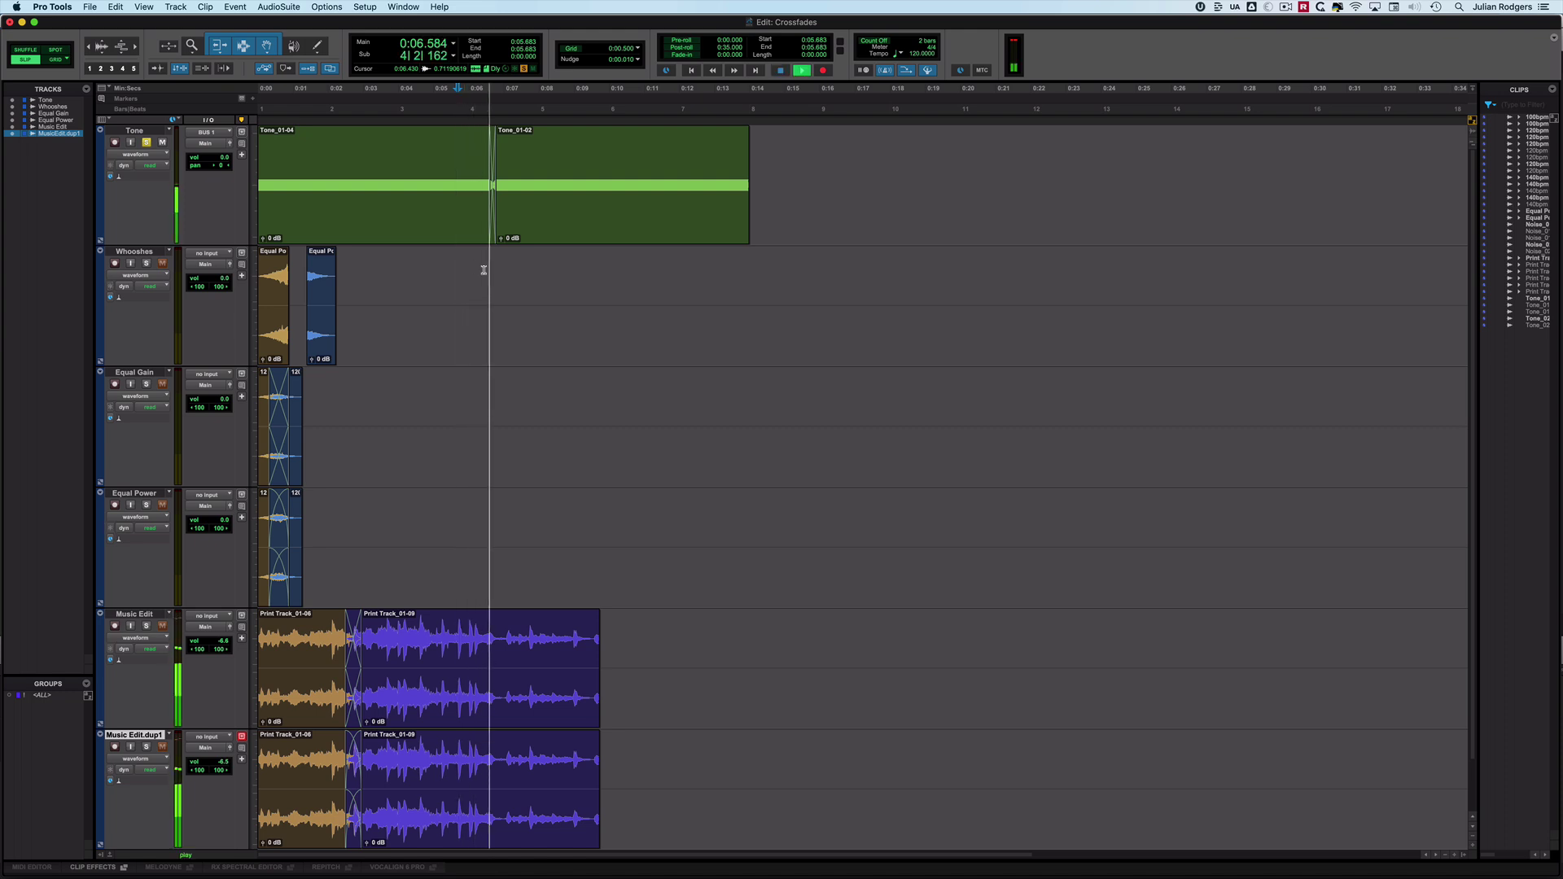
pyautogui.press('space')
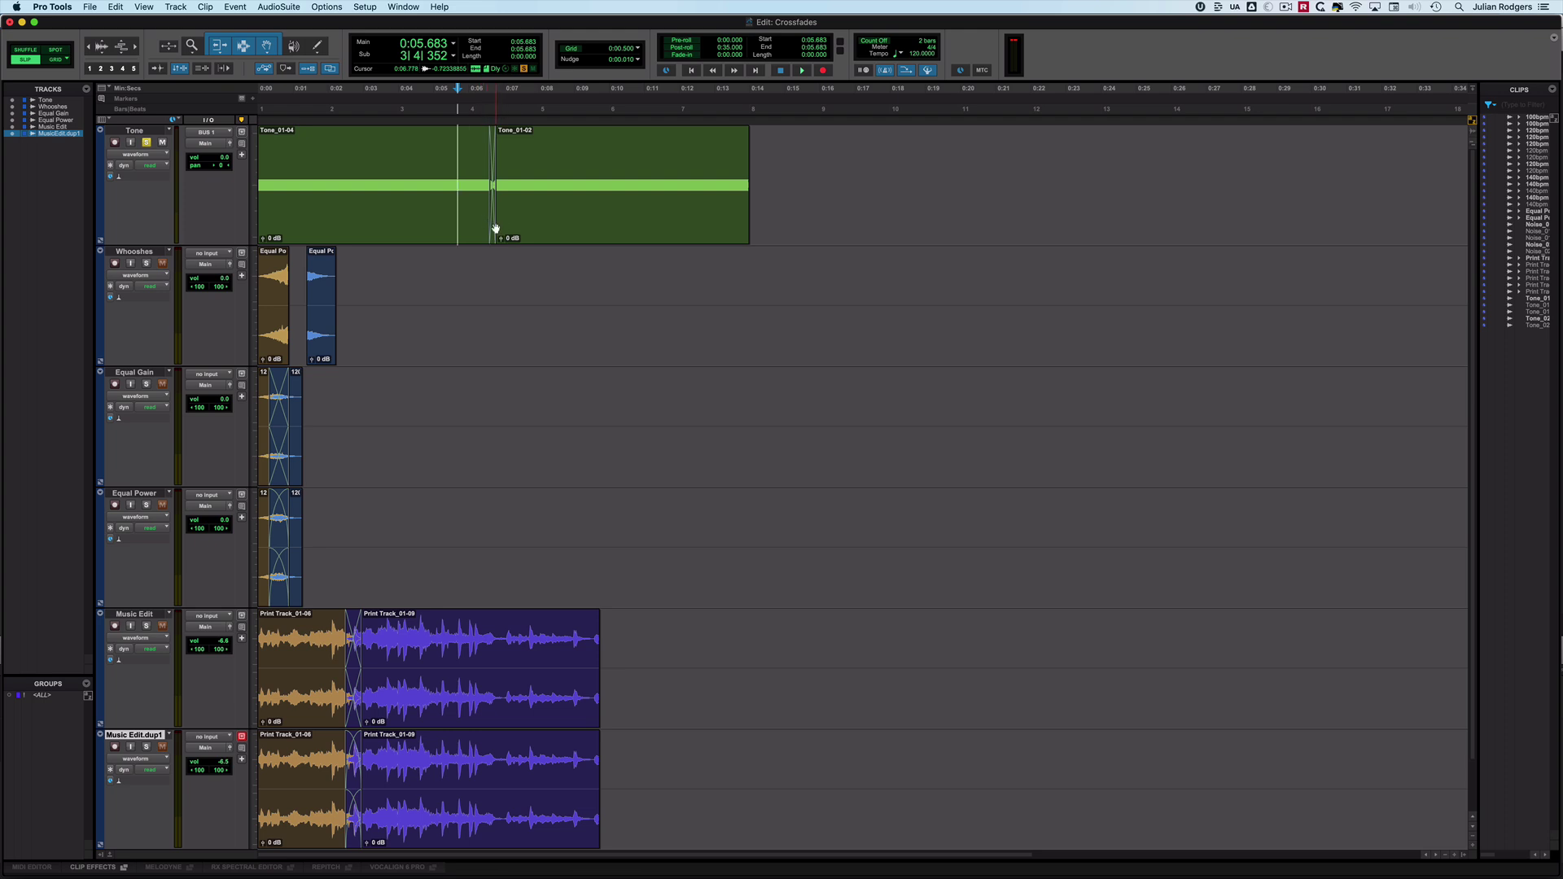
pyautogui.moveTo(585, 224); pyautogui.dragTo(643, 236)
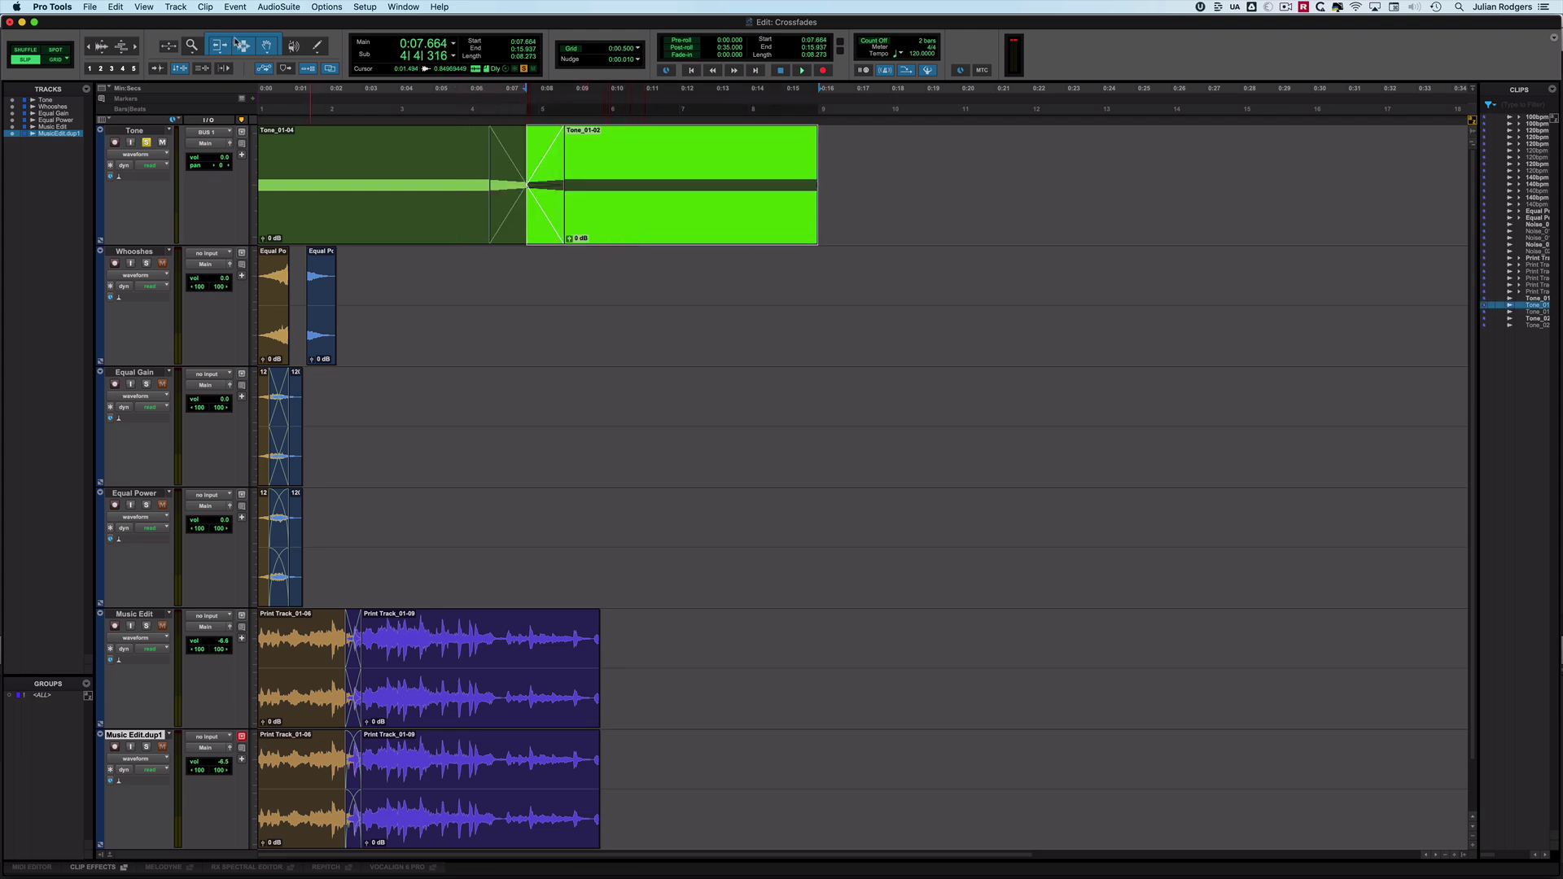
# Replace the tone crossfade with a longer one of about 0.63 seconds, spanning 7.351 to 7.977
pyautogui.click(518, 234)
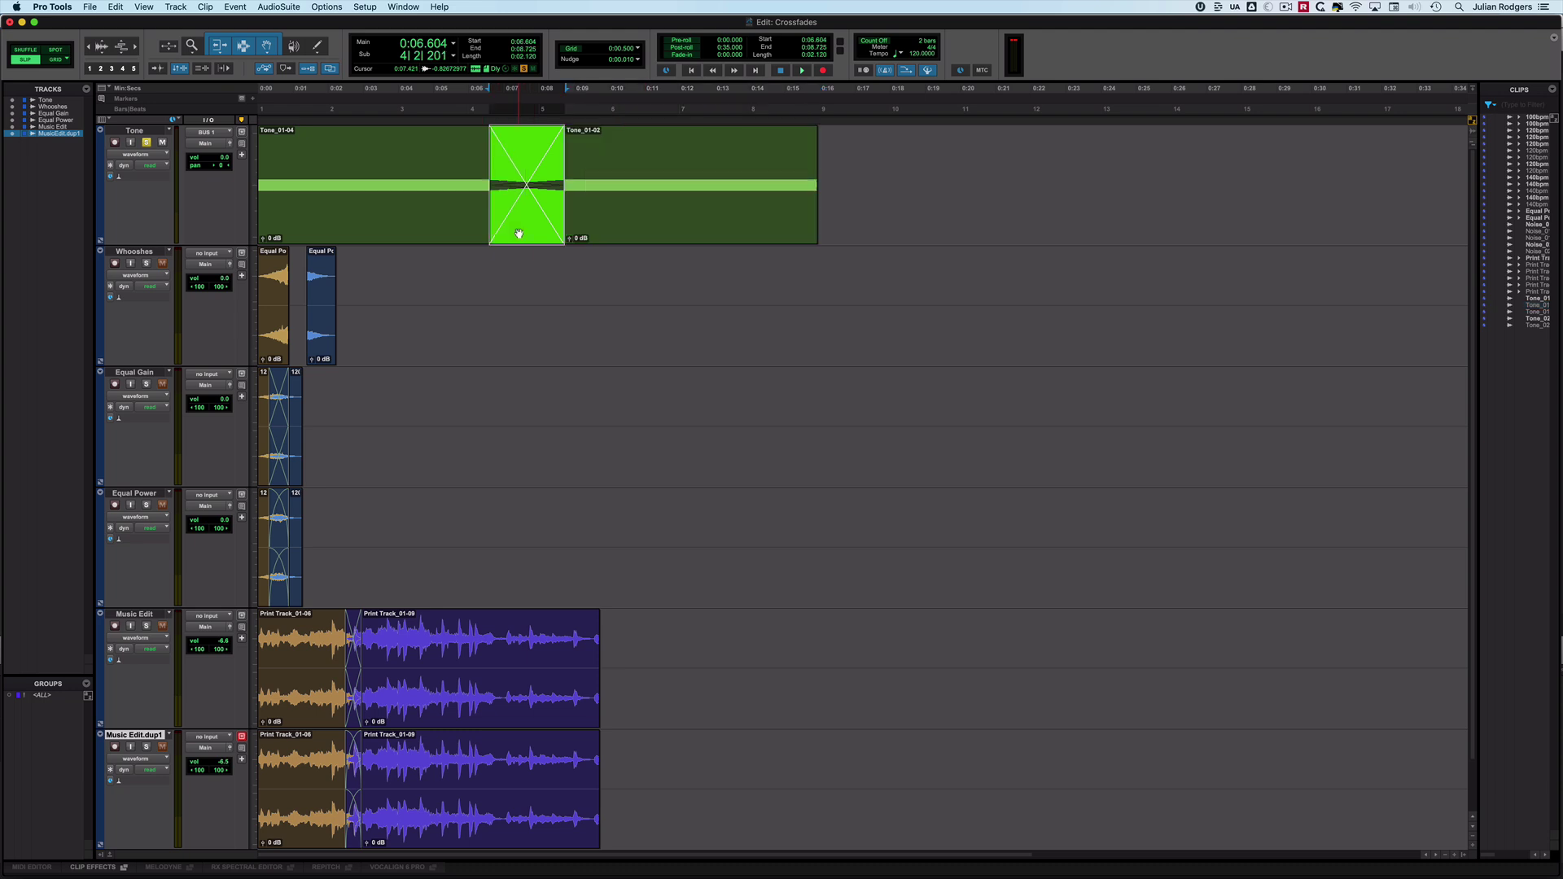
pyautogui.press('BackSpace')
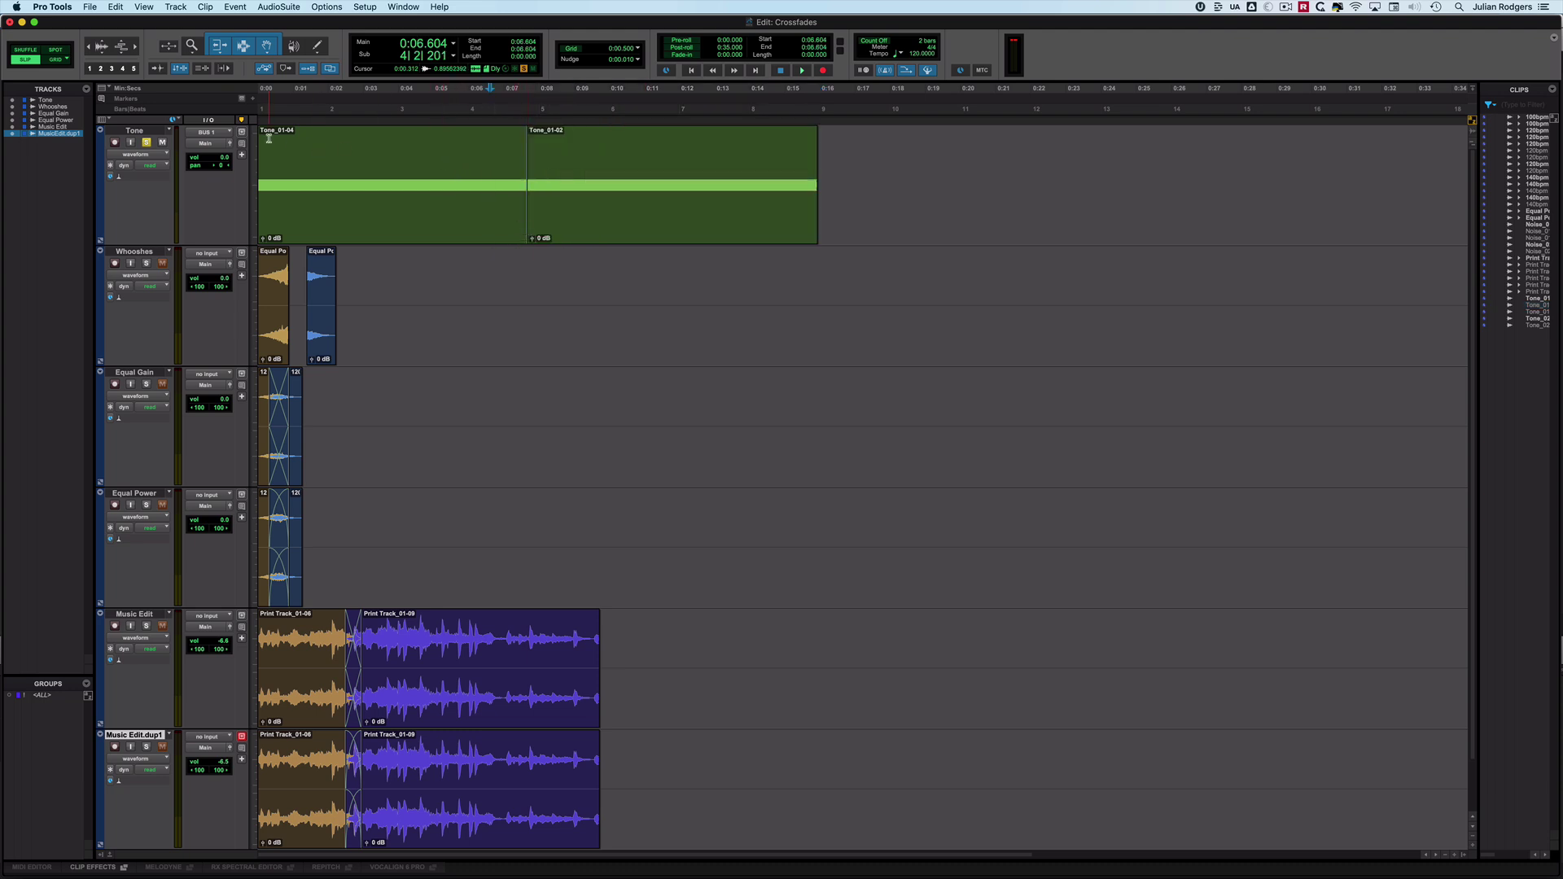
pyautogui.moveTo(528, 234); pyautogui.dragTo(541, 268)
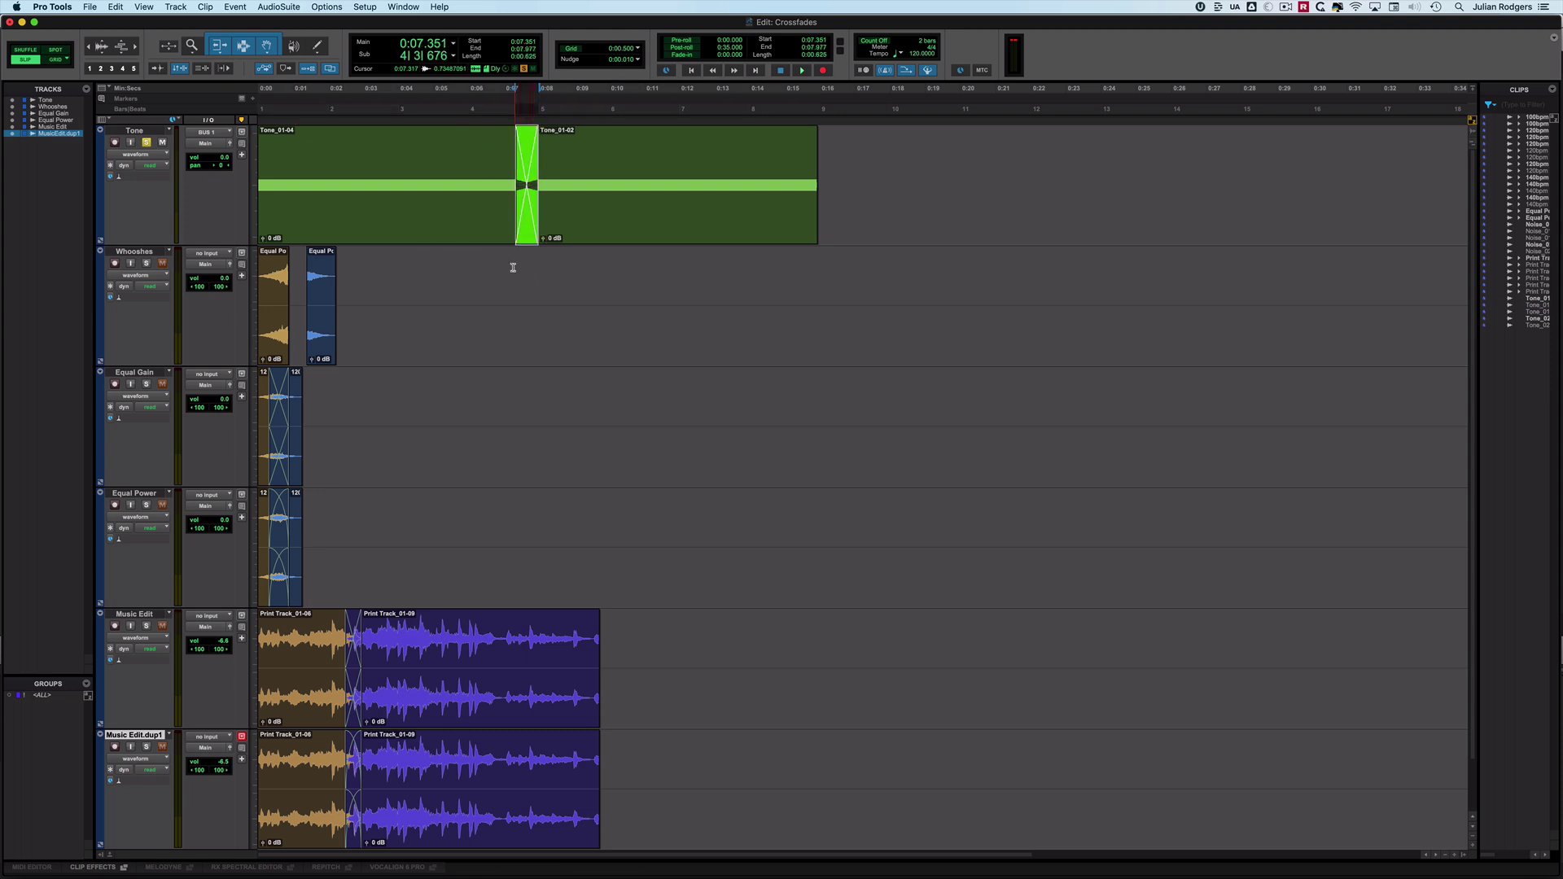
# Audition the new tone crossfade from just before the join
pyautogui.press('space')
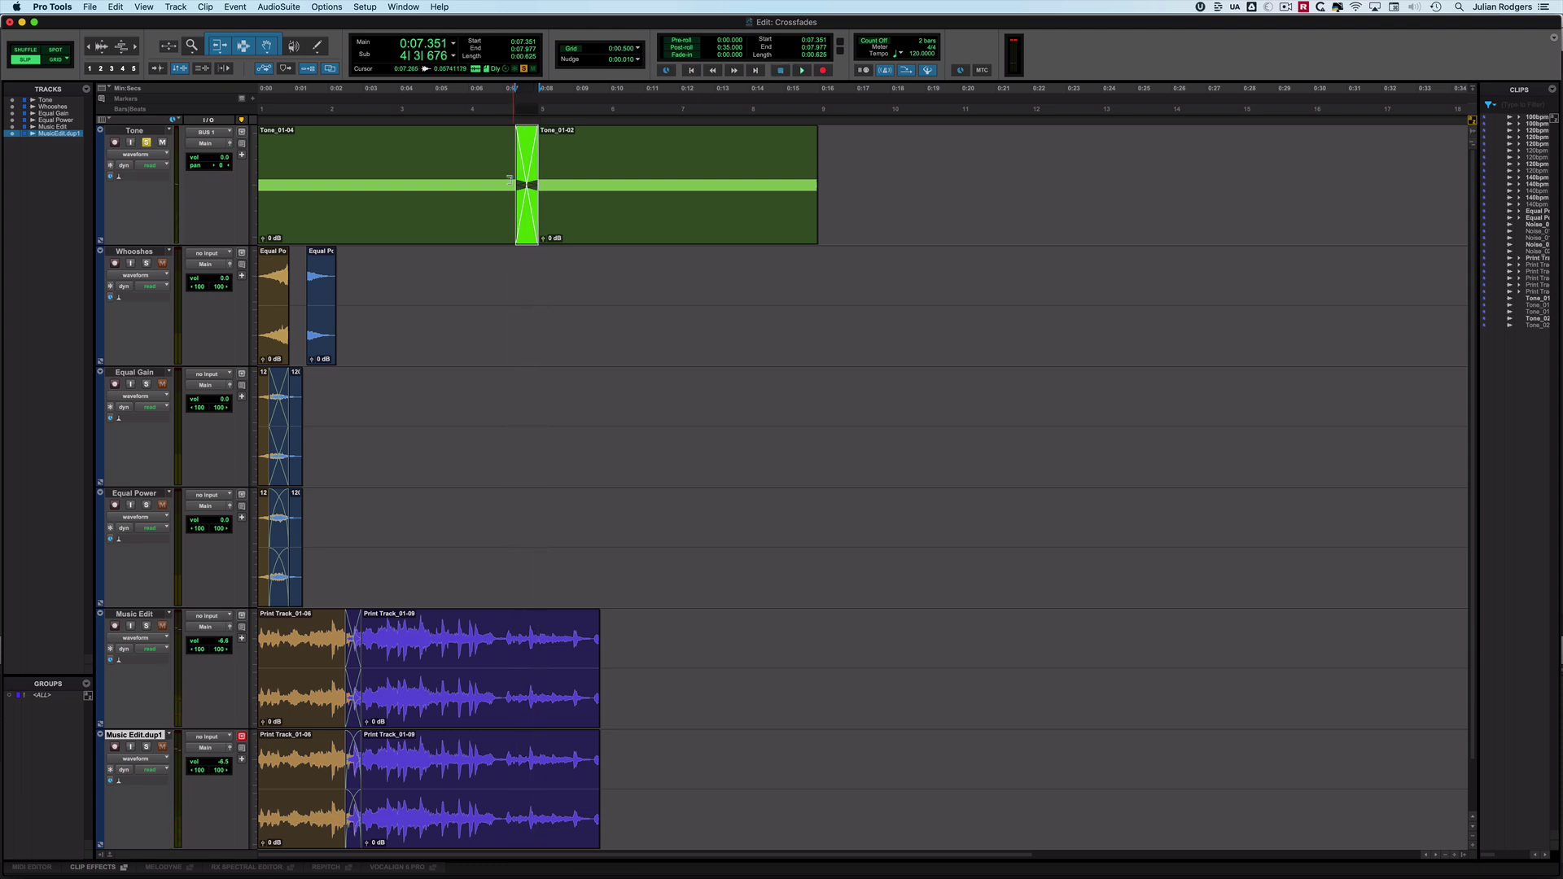
pyautogui.click(486, 155)
pyautogui.press('space')
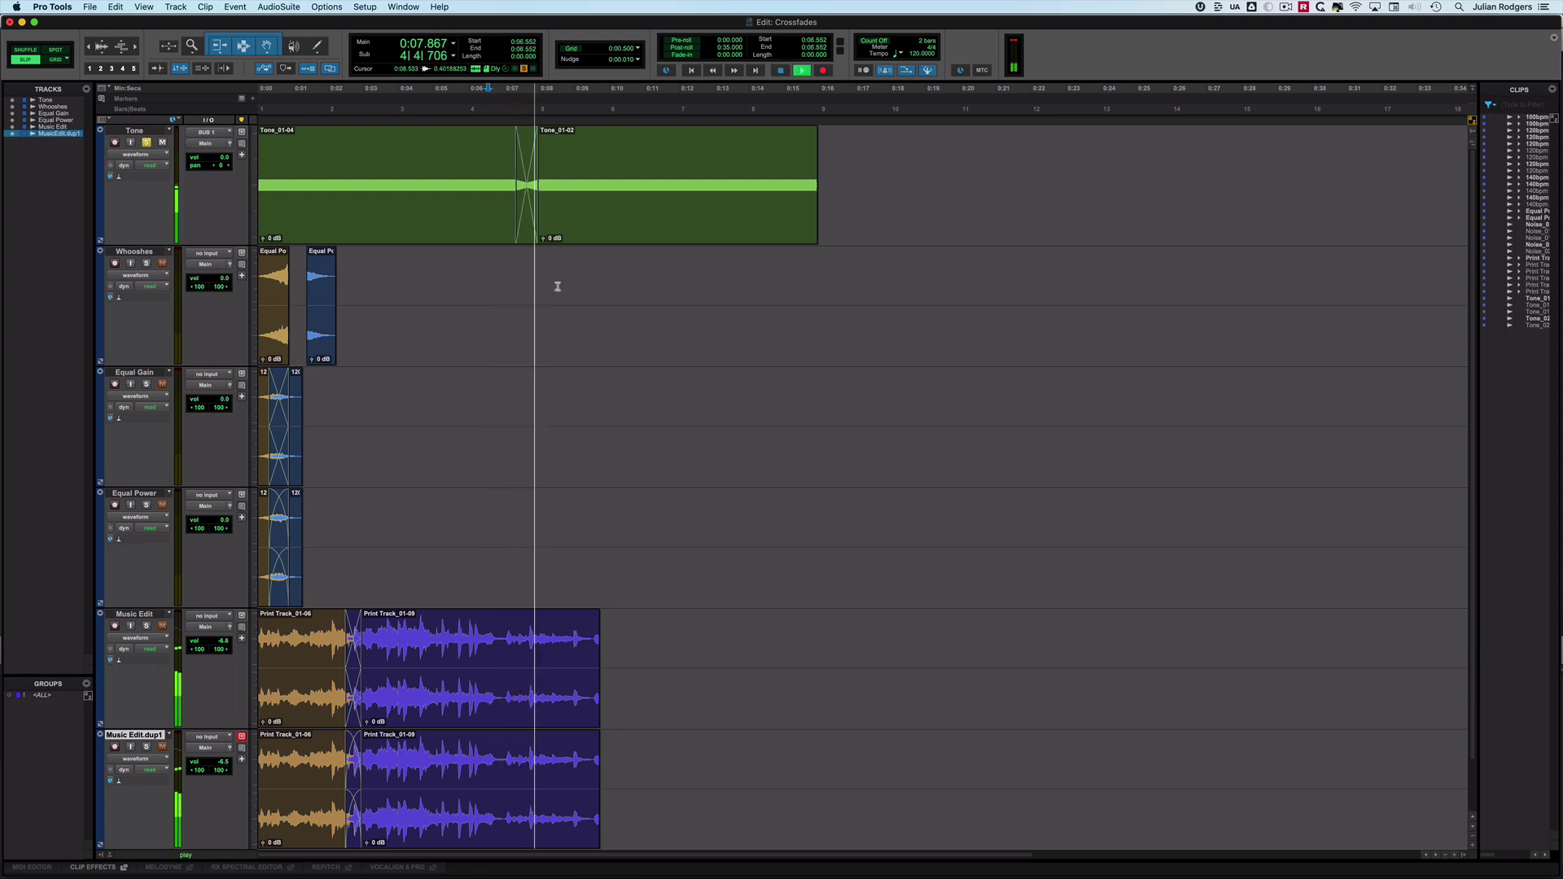
pyautogui.press('space')
pyautogui.click(356, 8)
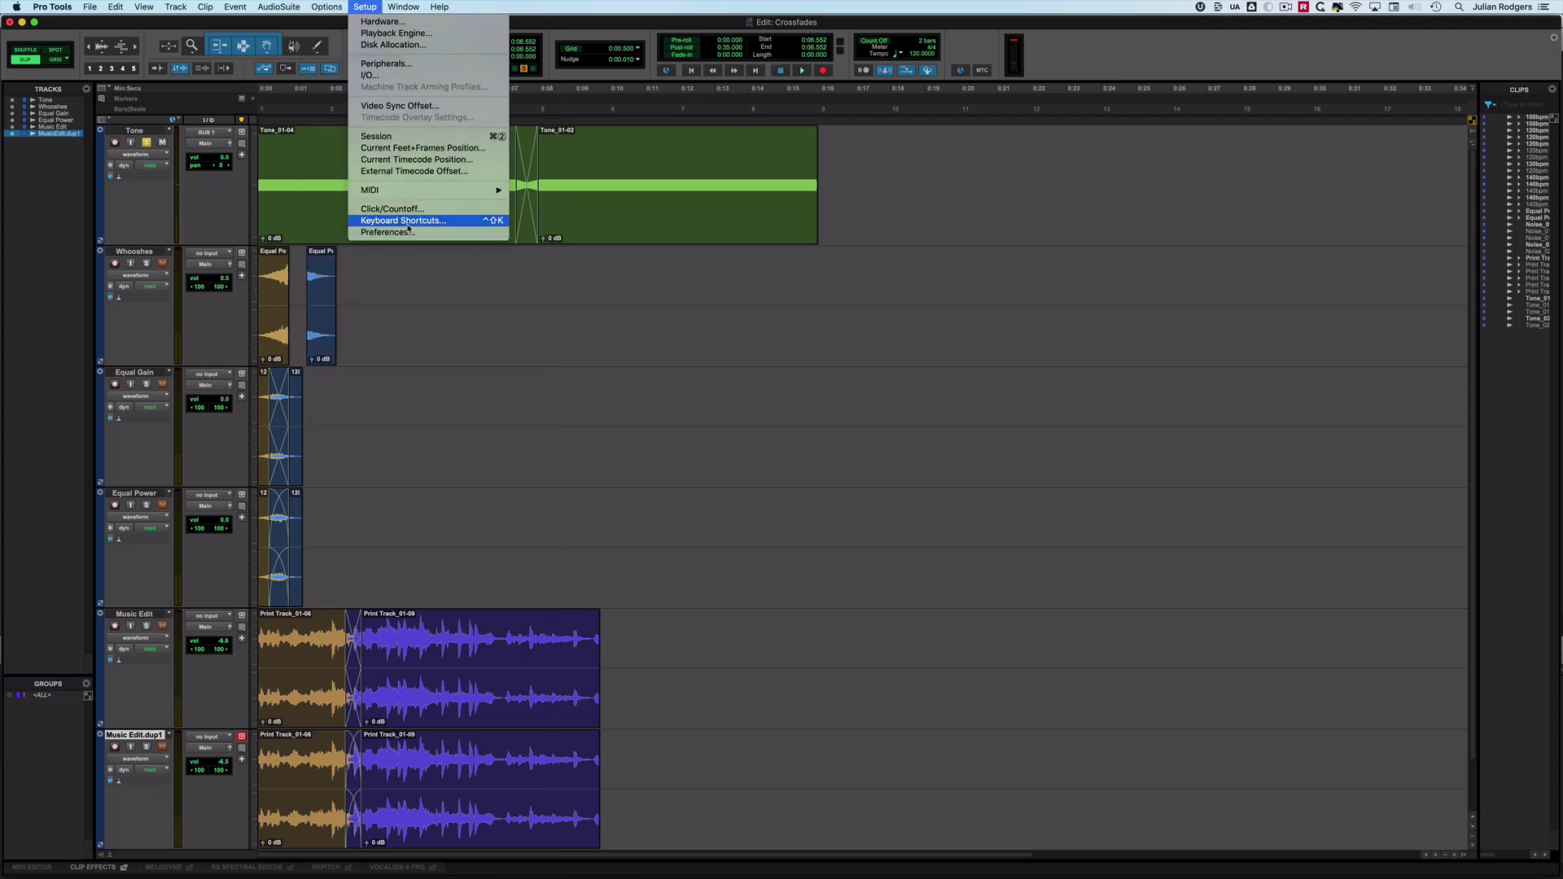
pyautogui.click(399, 232)
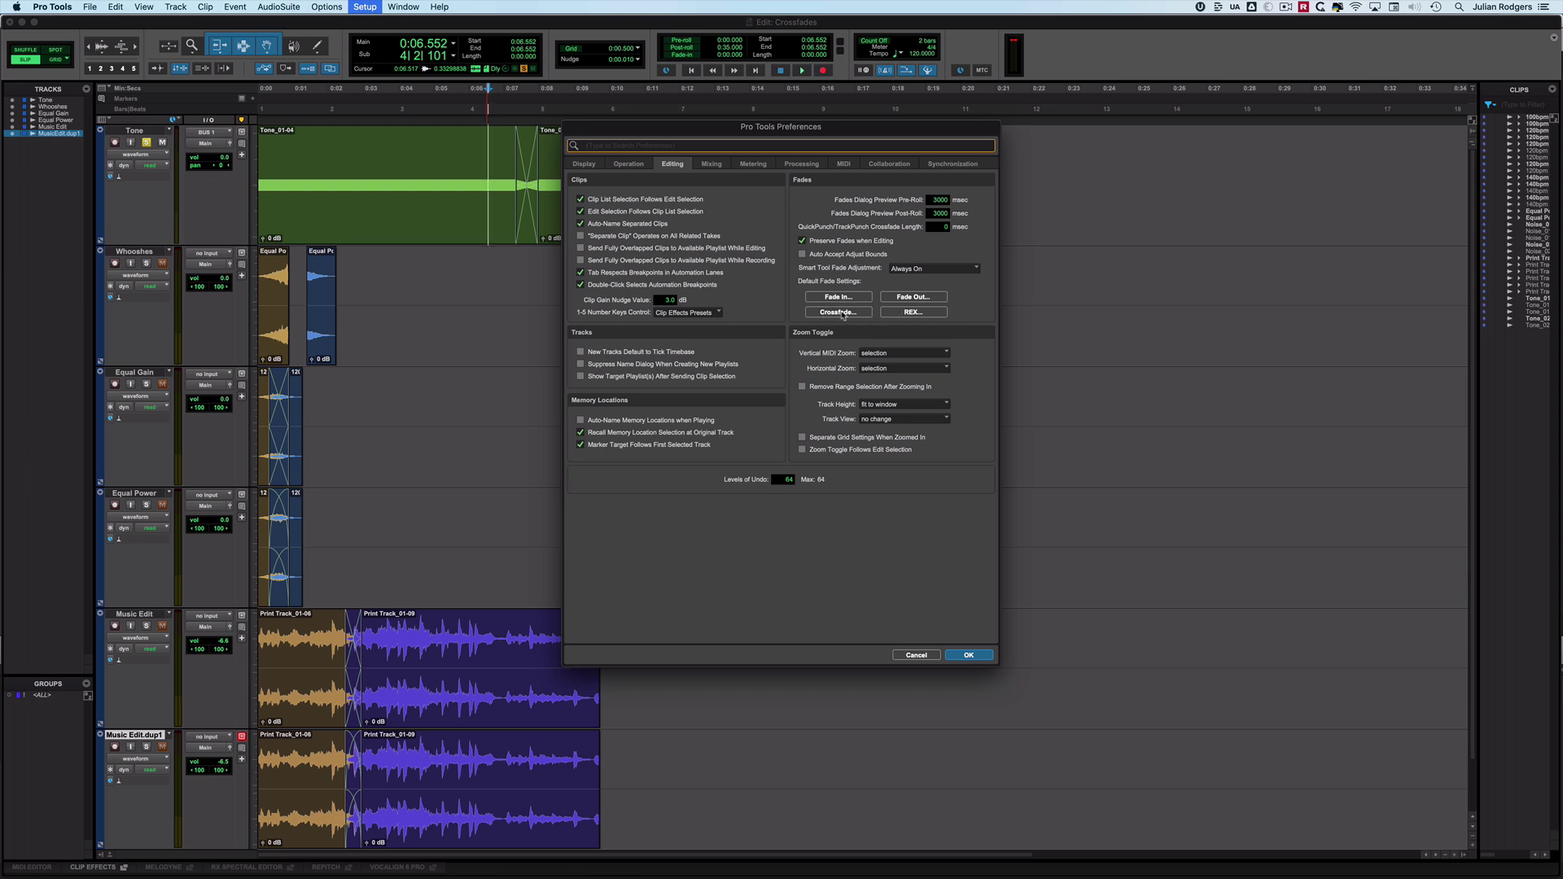
pyautogui.click(843, 313)
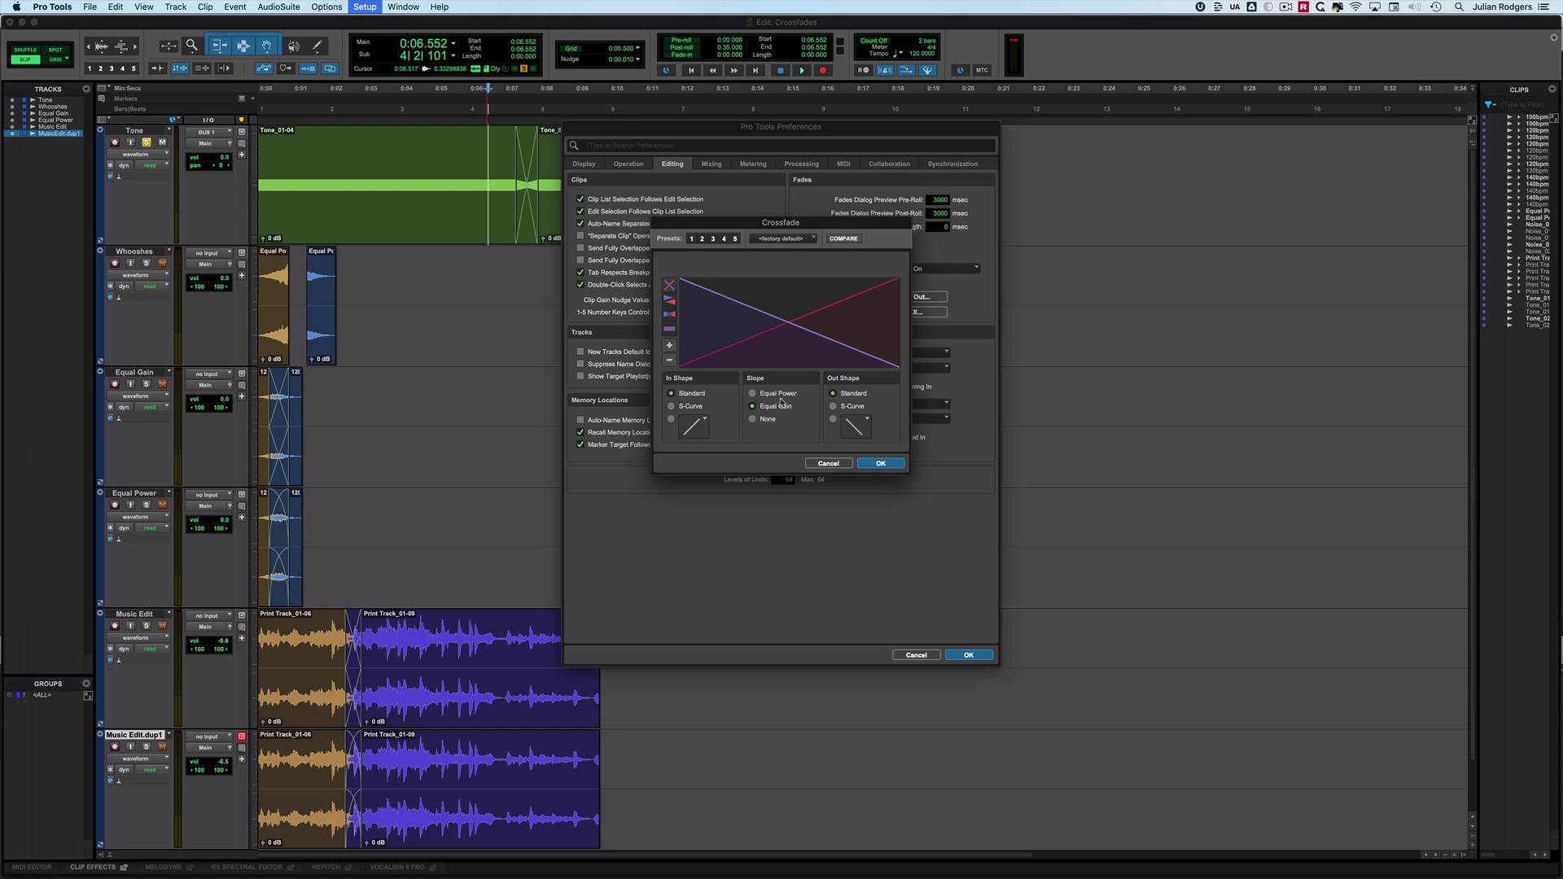
pyautogui.click(774, 395)
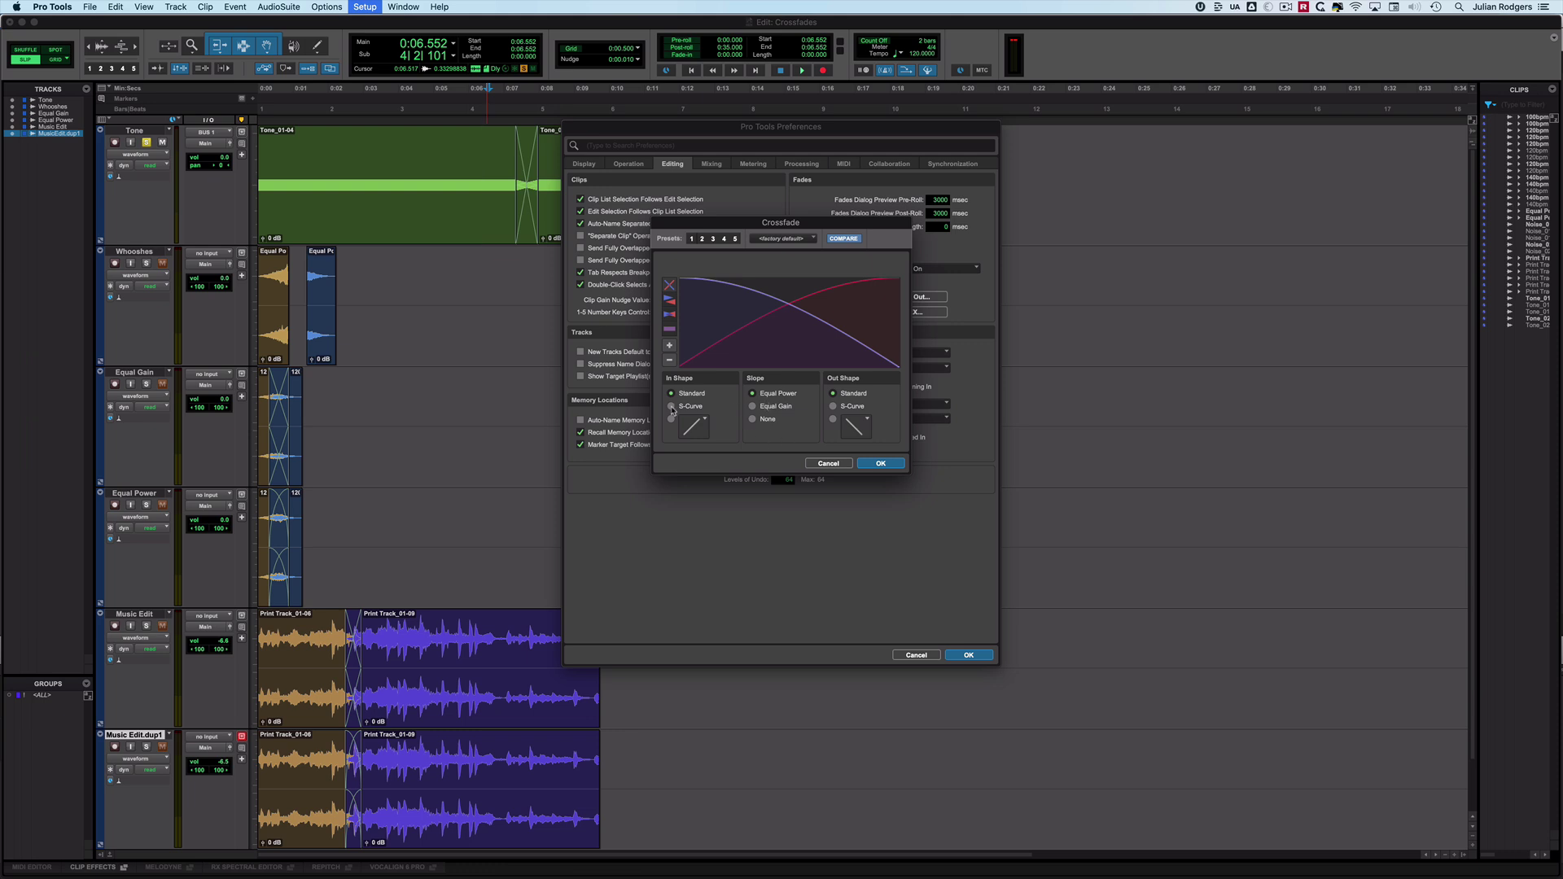
pyautogui.click(754, 406)
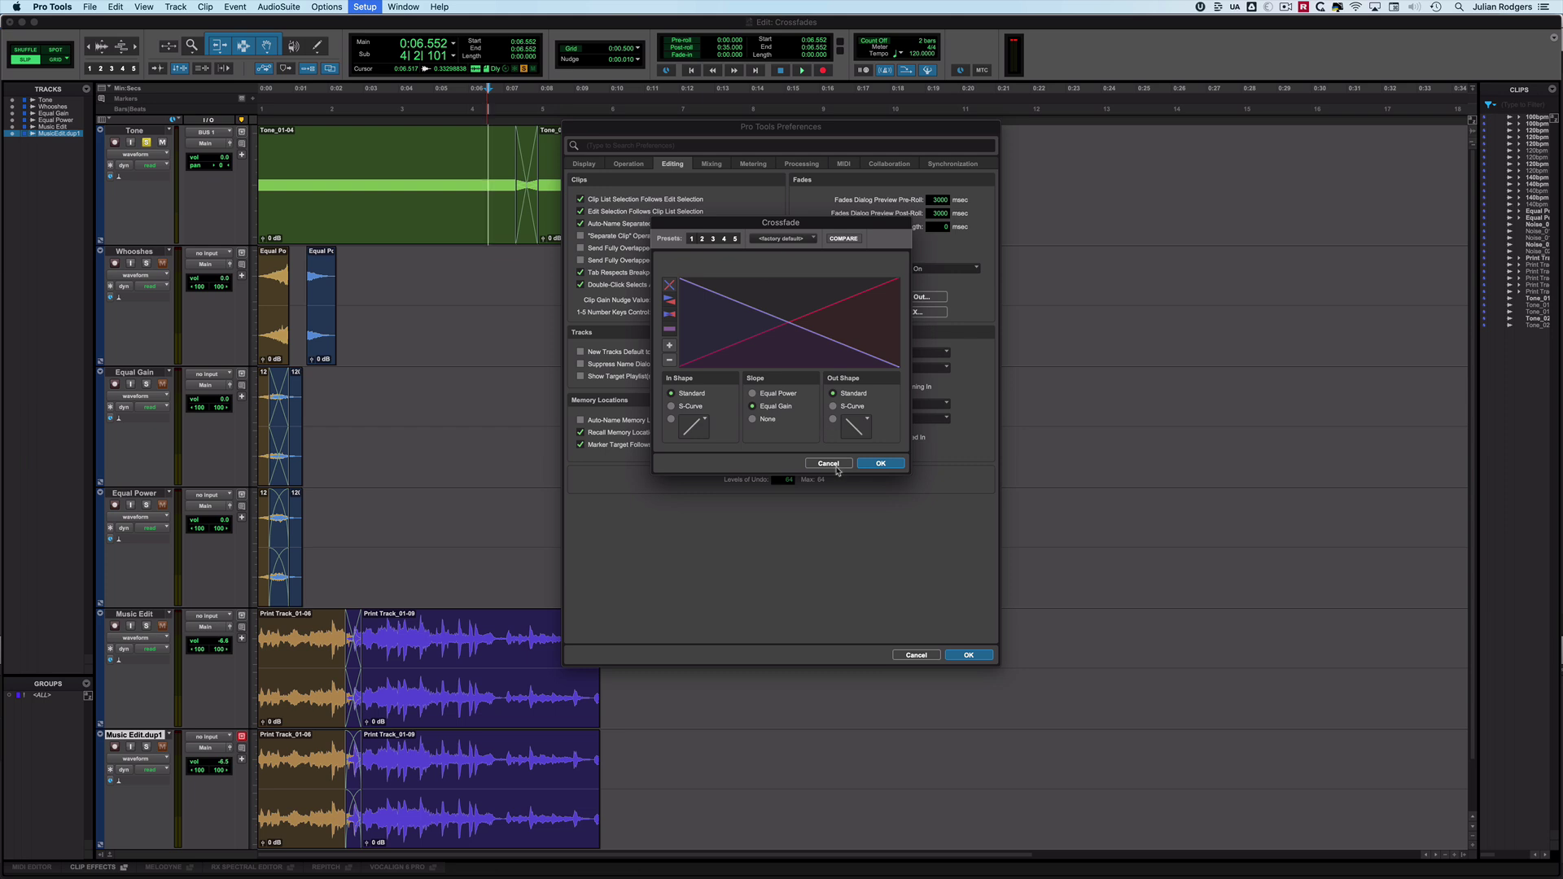
pyautogui.click(828, 464)
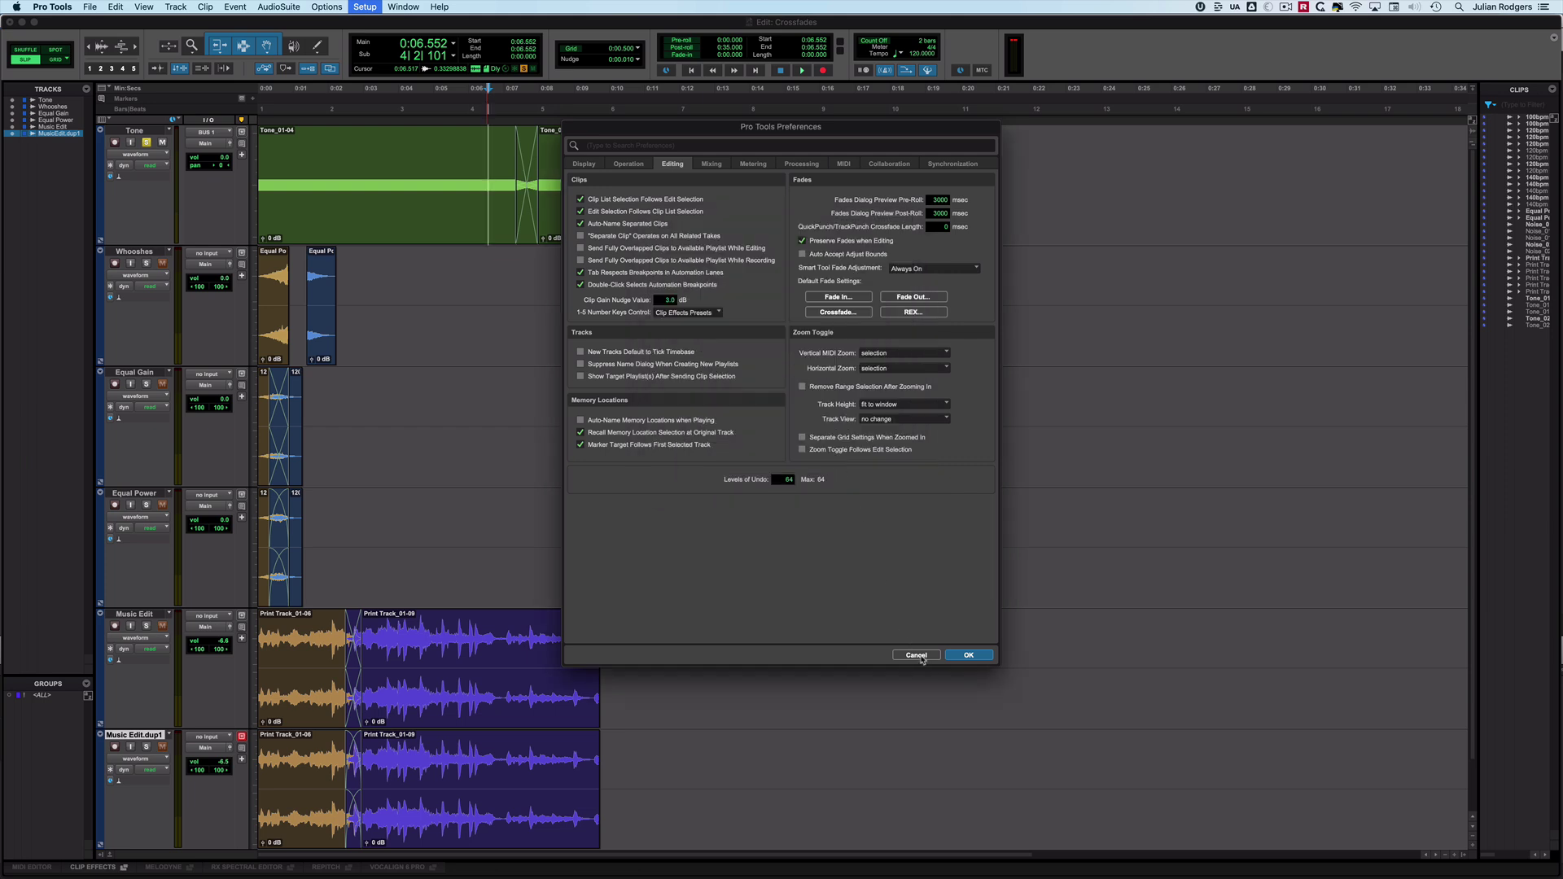
pyautogui.click(918, 656)
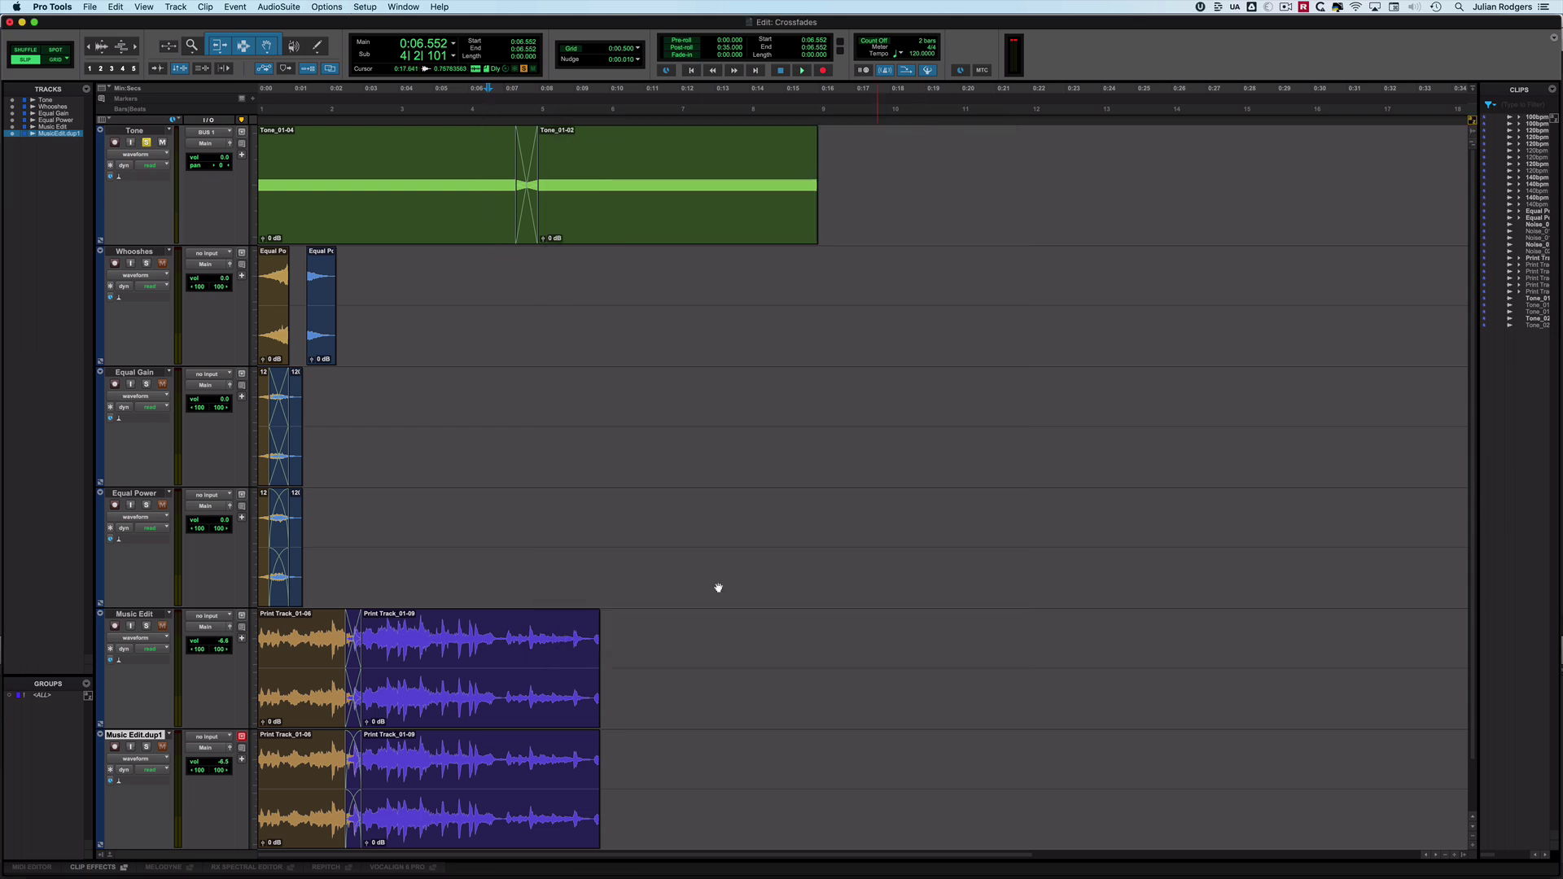
# Inspect the existing tone crossfade's settings unchanged, then delete it
pyautogui.doubleClick(525, 234)
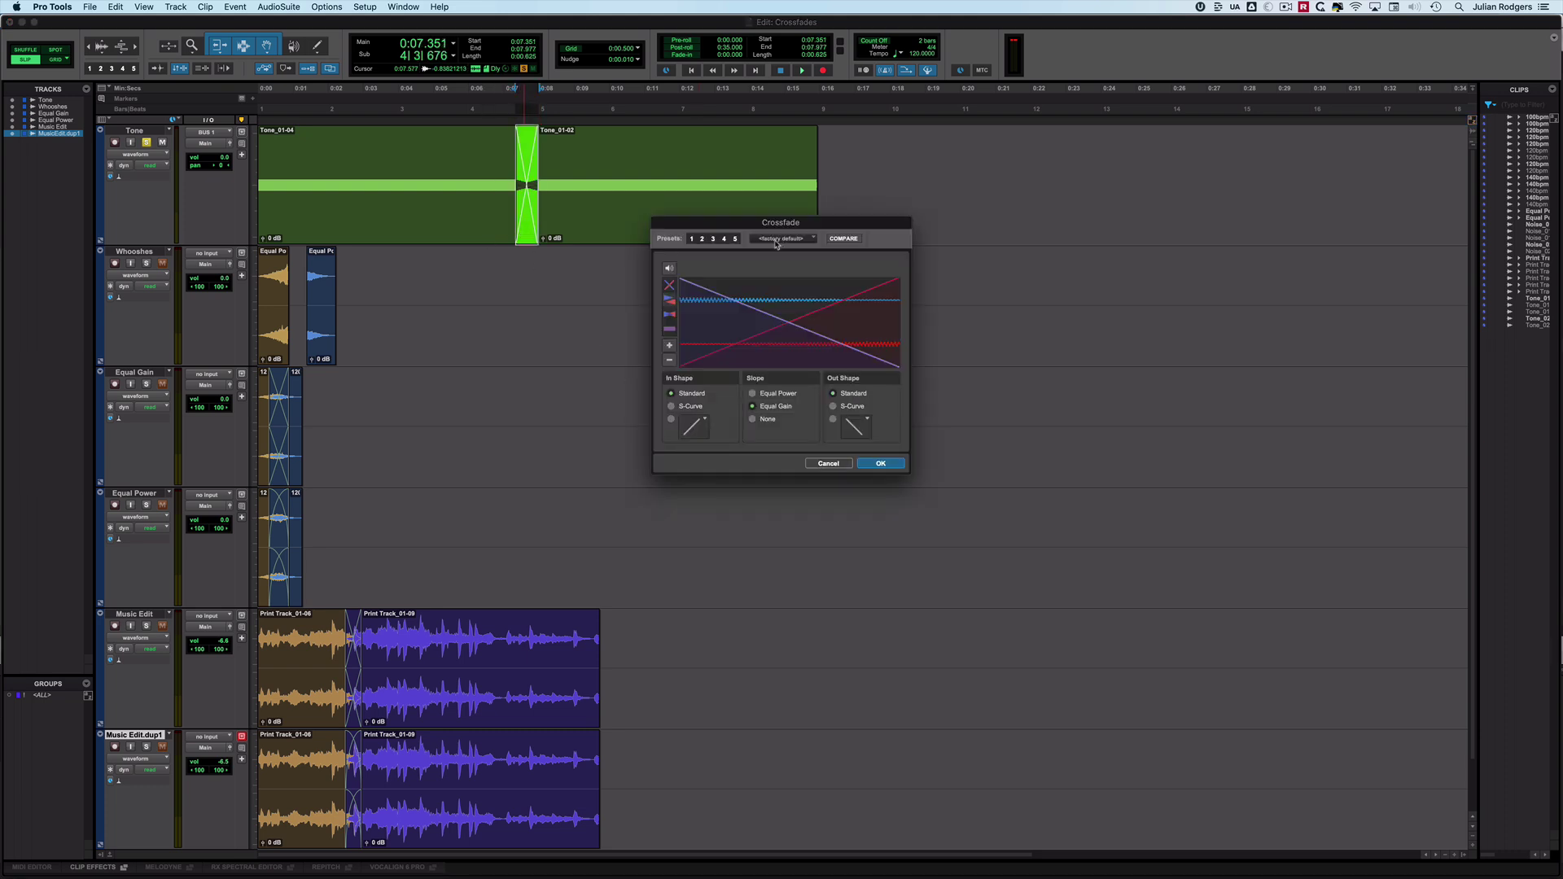
pyautogui.click(830, 464)
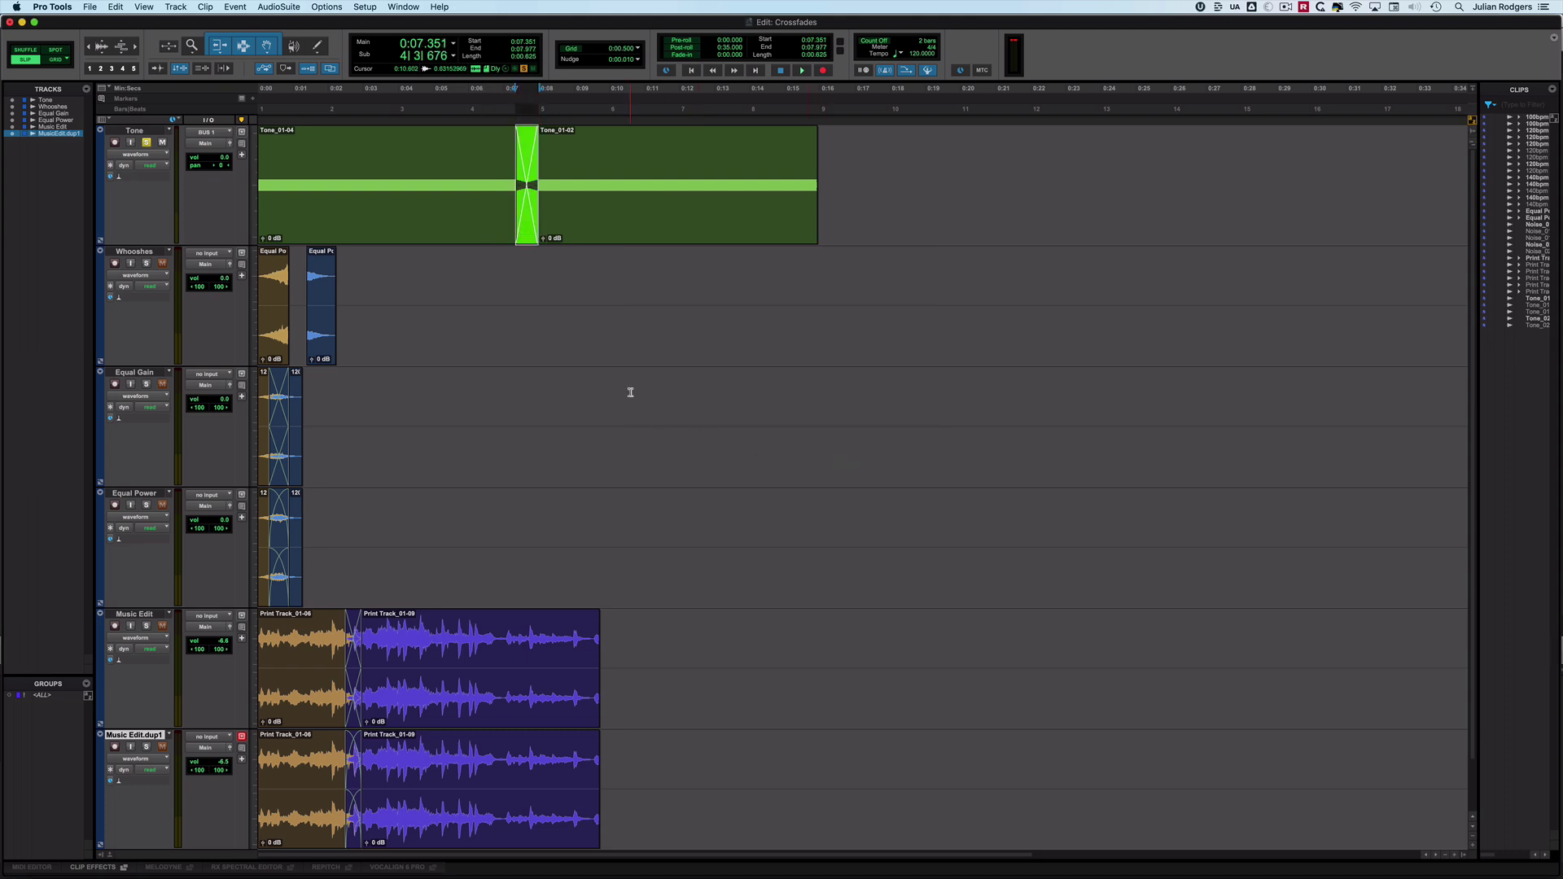
pyautogui.press('Delete')
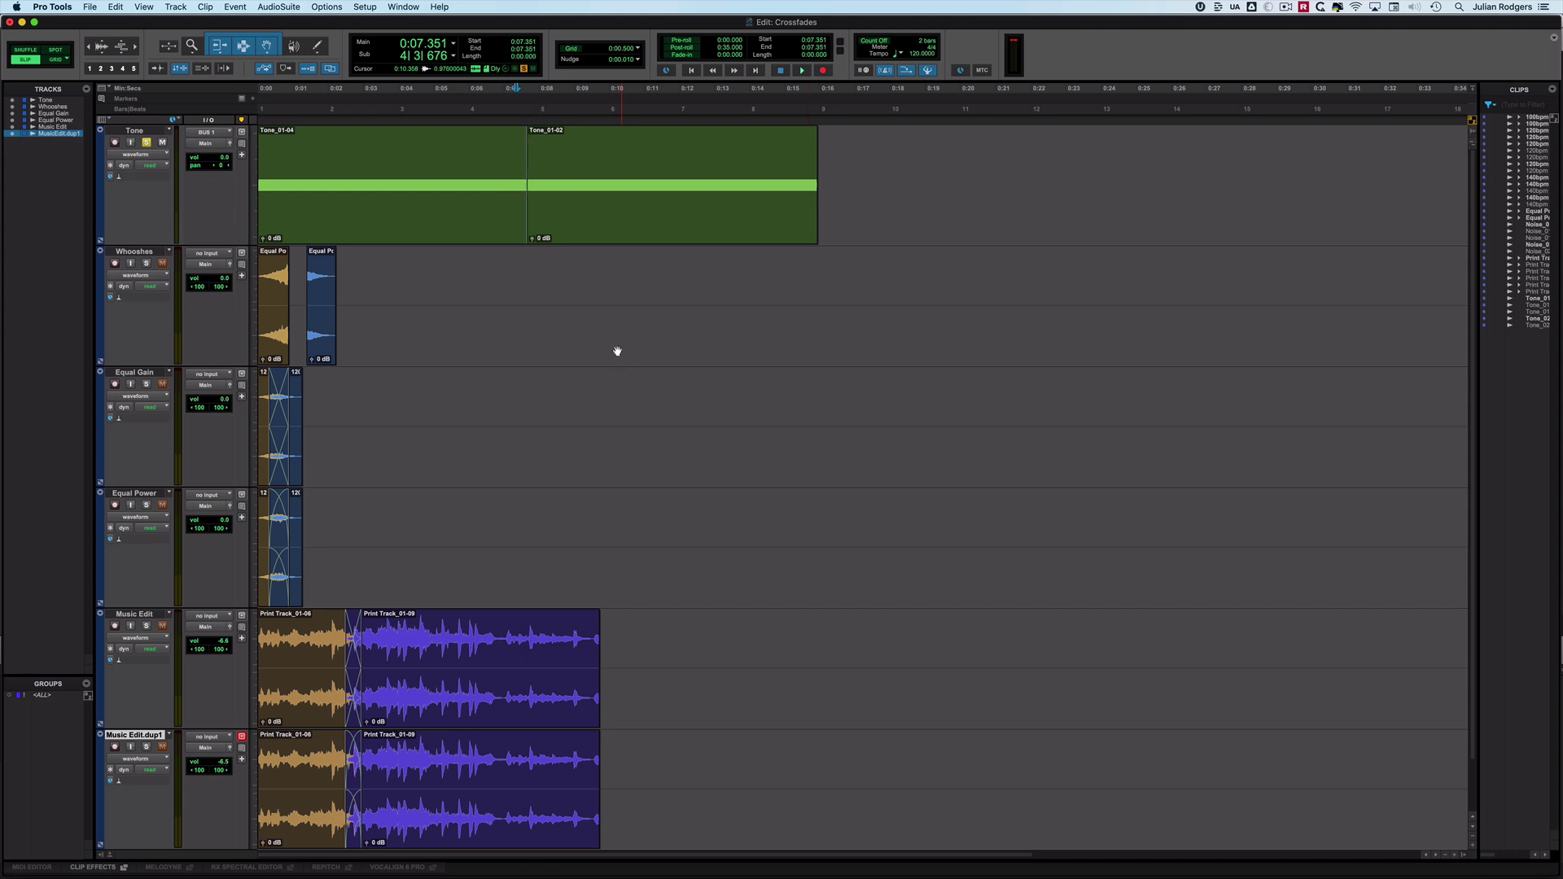
# Create an Equal Power crossfade with Standard shapes across the Tone_01-04/Tone_01-02 join
pyautogui.click(513, 139)
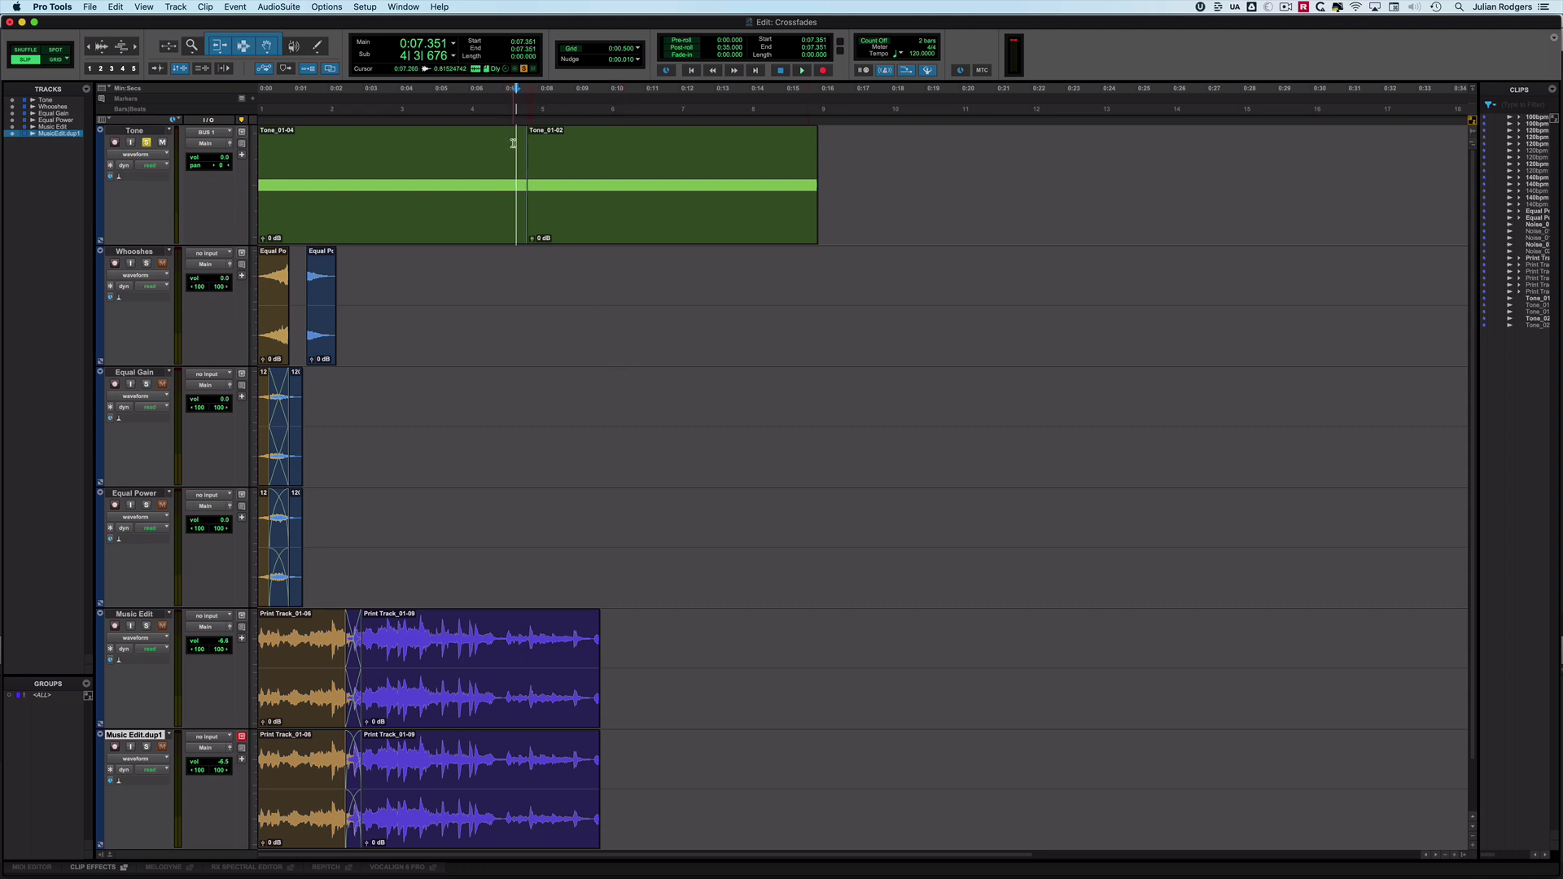
pyautogui.moveTo(513, 142); pyautogui.dragTo(540, 155)
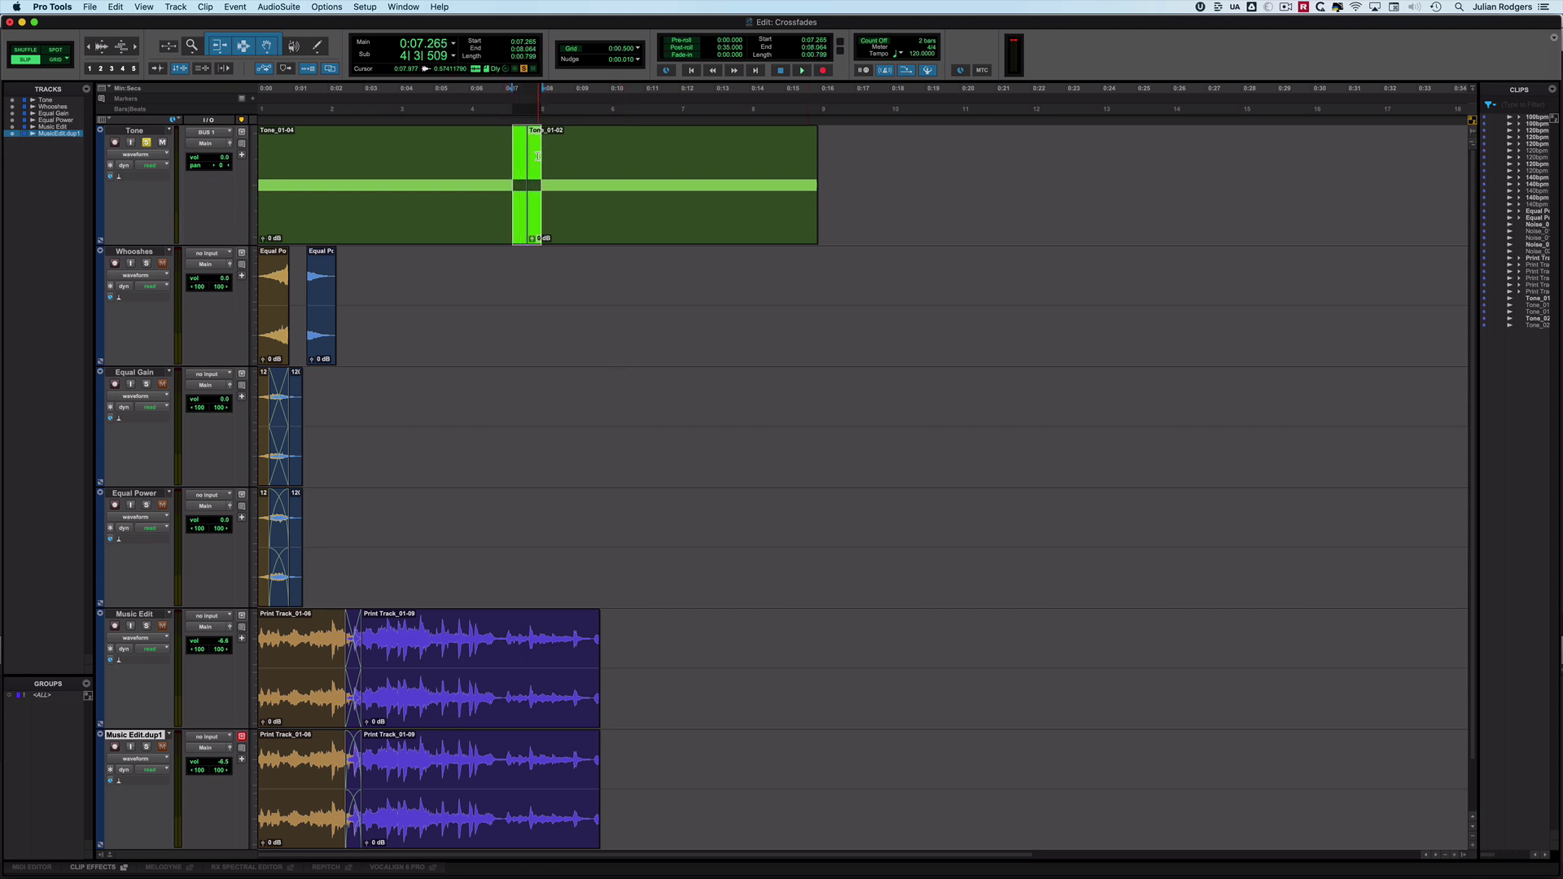
pyautogui.press('super+f')
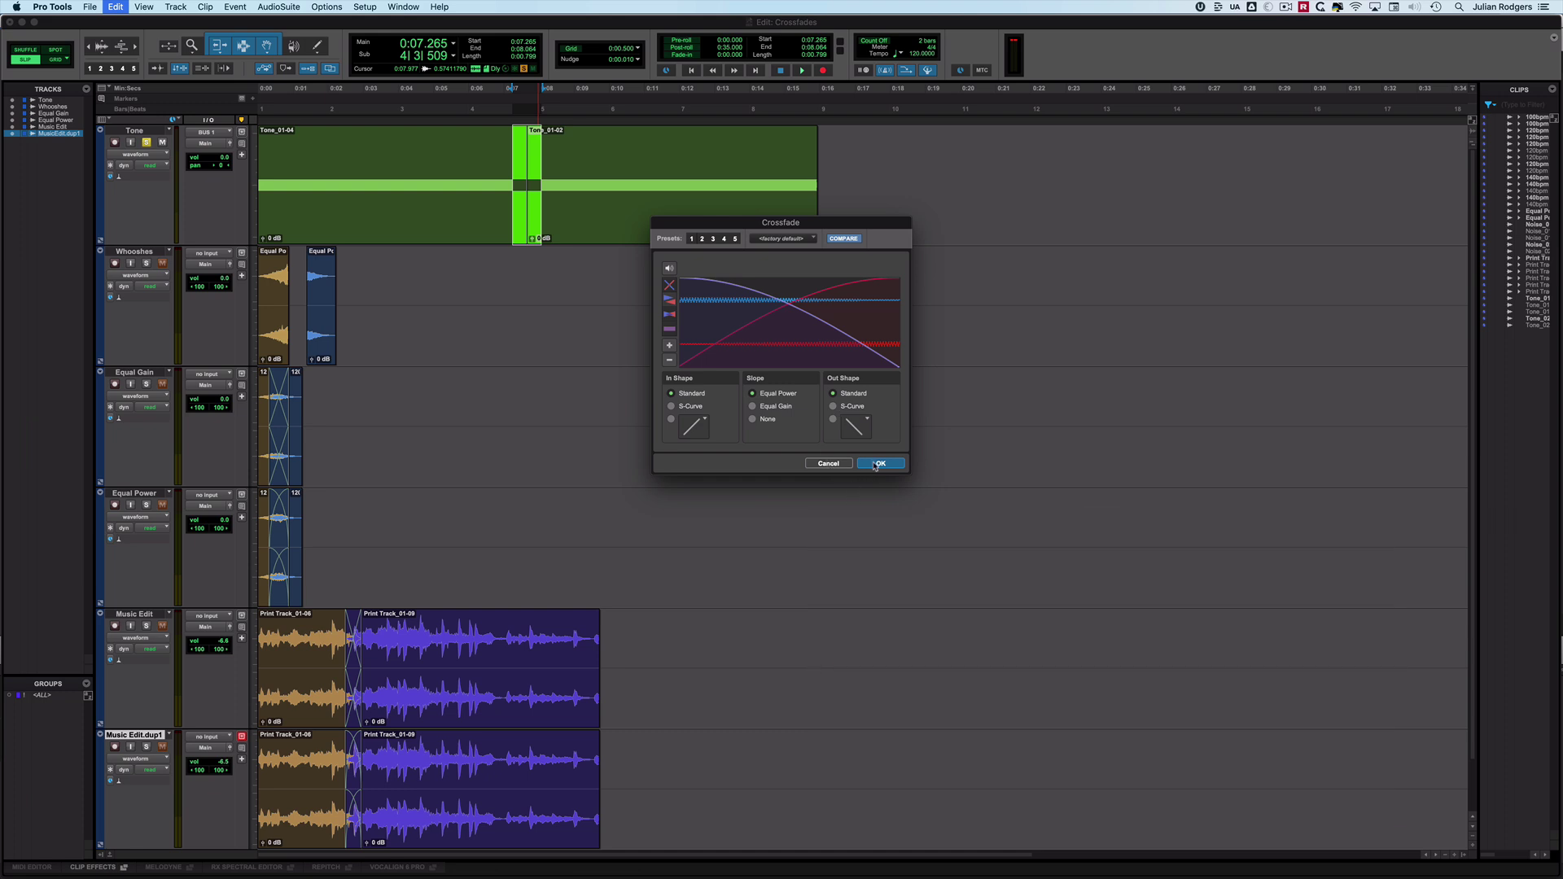
pyautogui.click(877, 465)
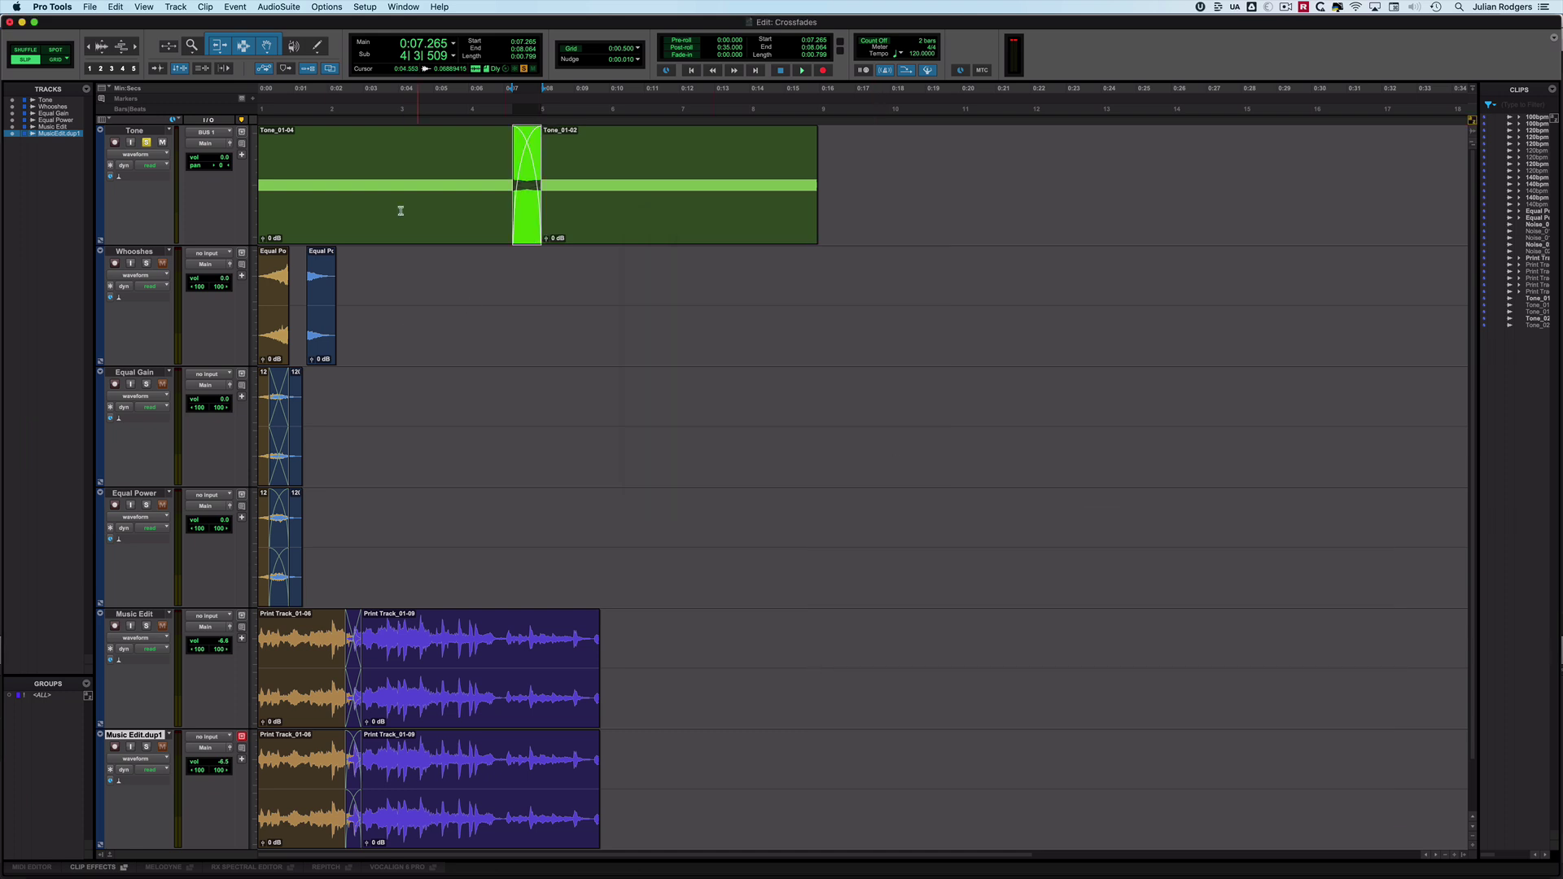
# Play the tone across the crossfade twice from a point inside Tone_01-04
pyautogui.click(462, 143)
pyautogui.press('space')
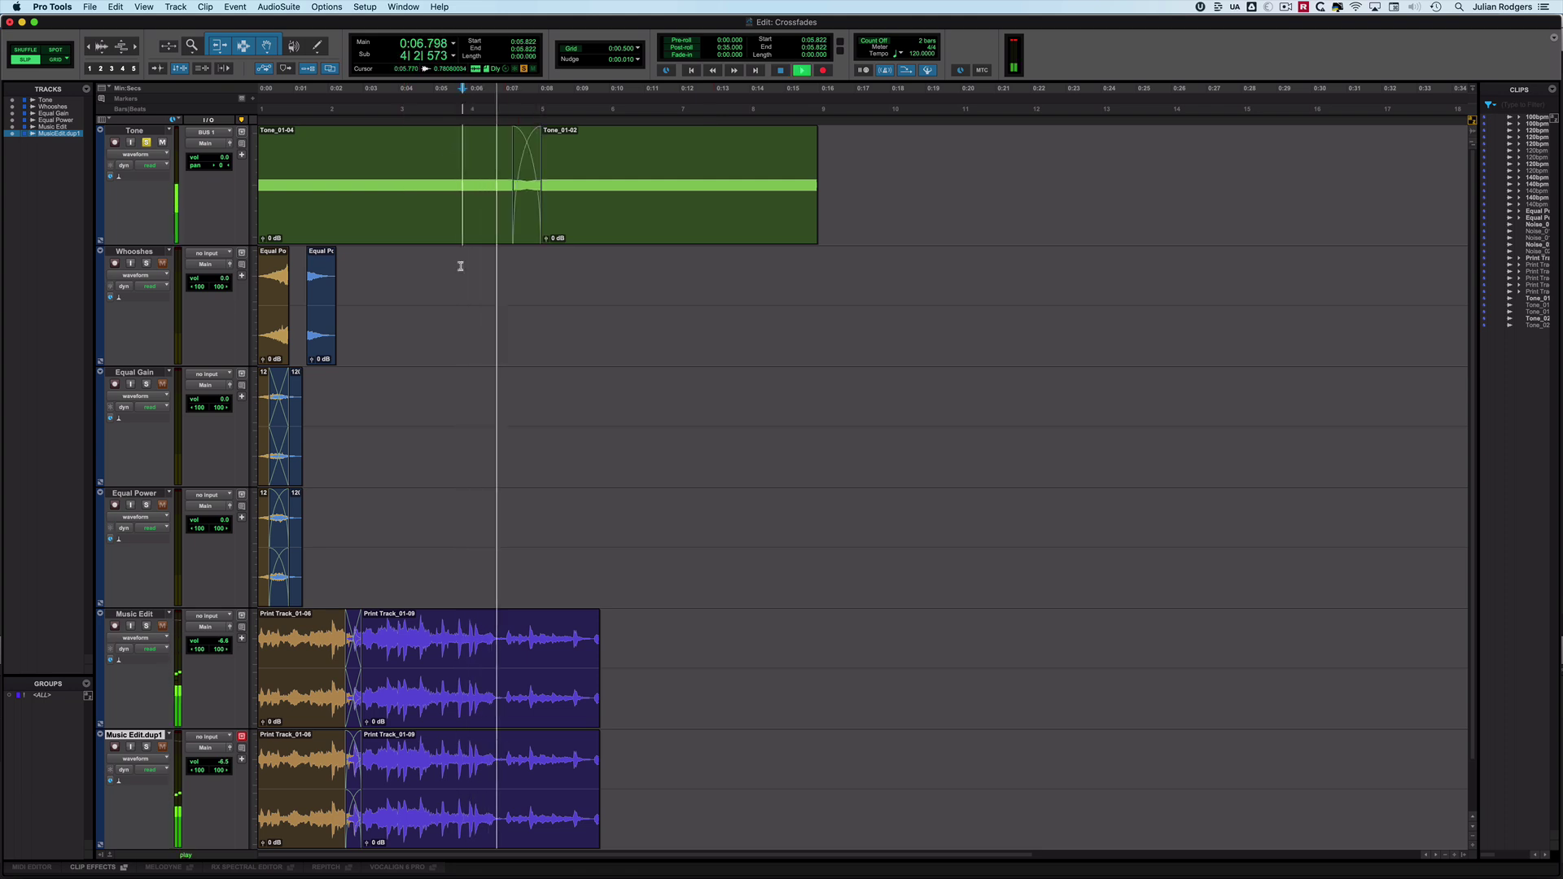
pyautogui.press('space')
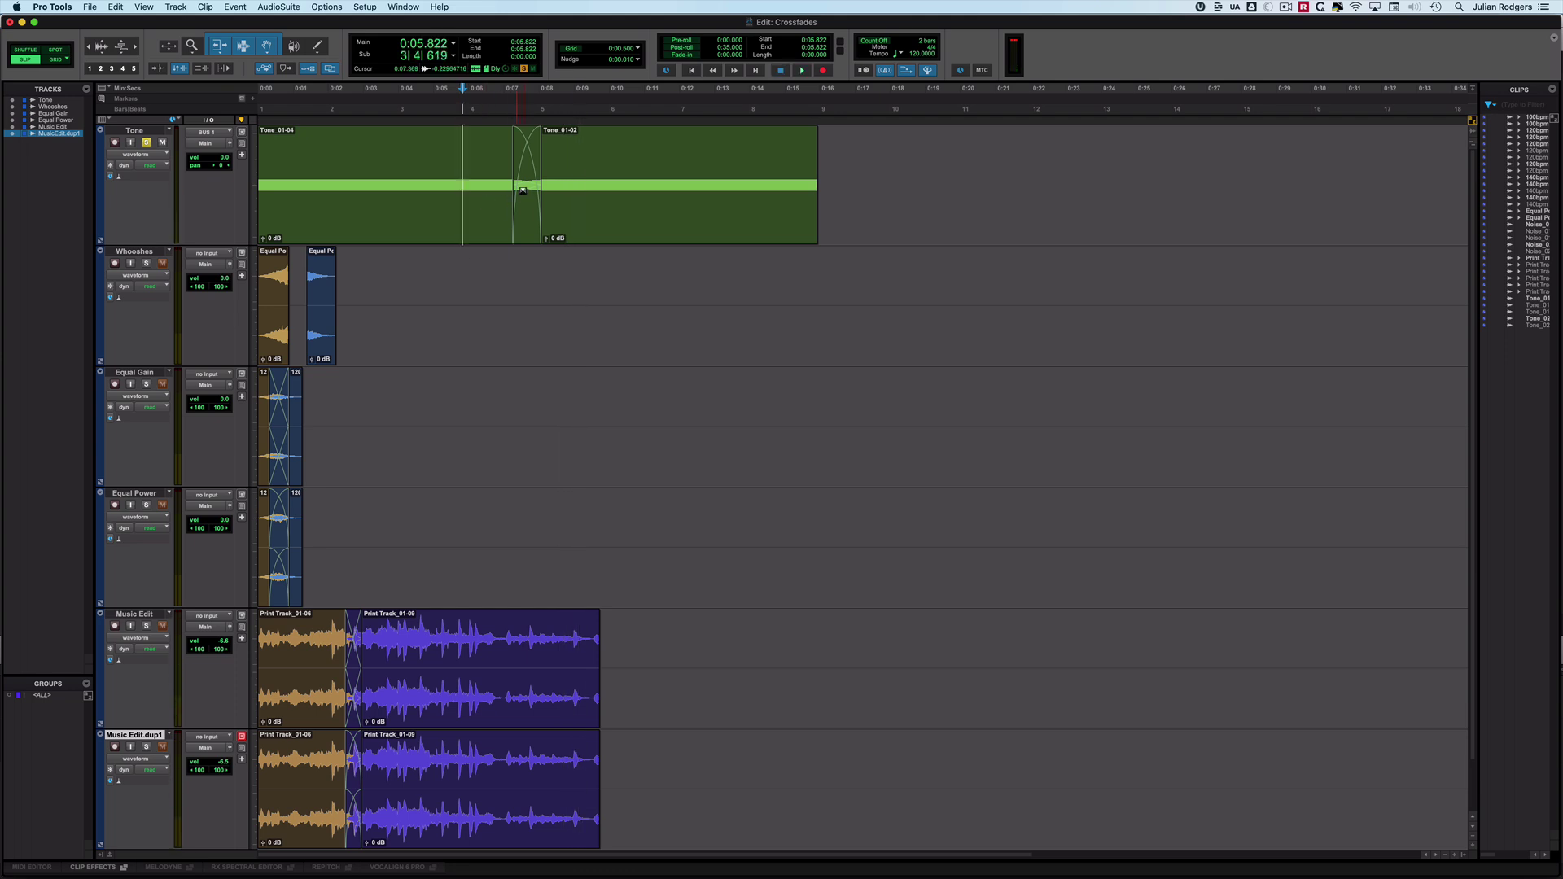
pyautogui.press('space')
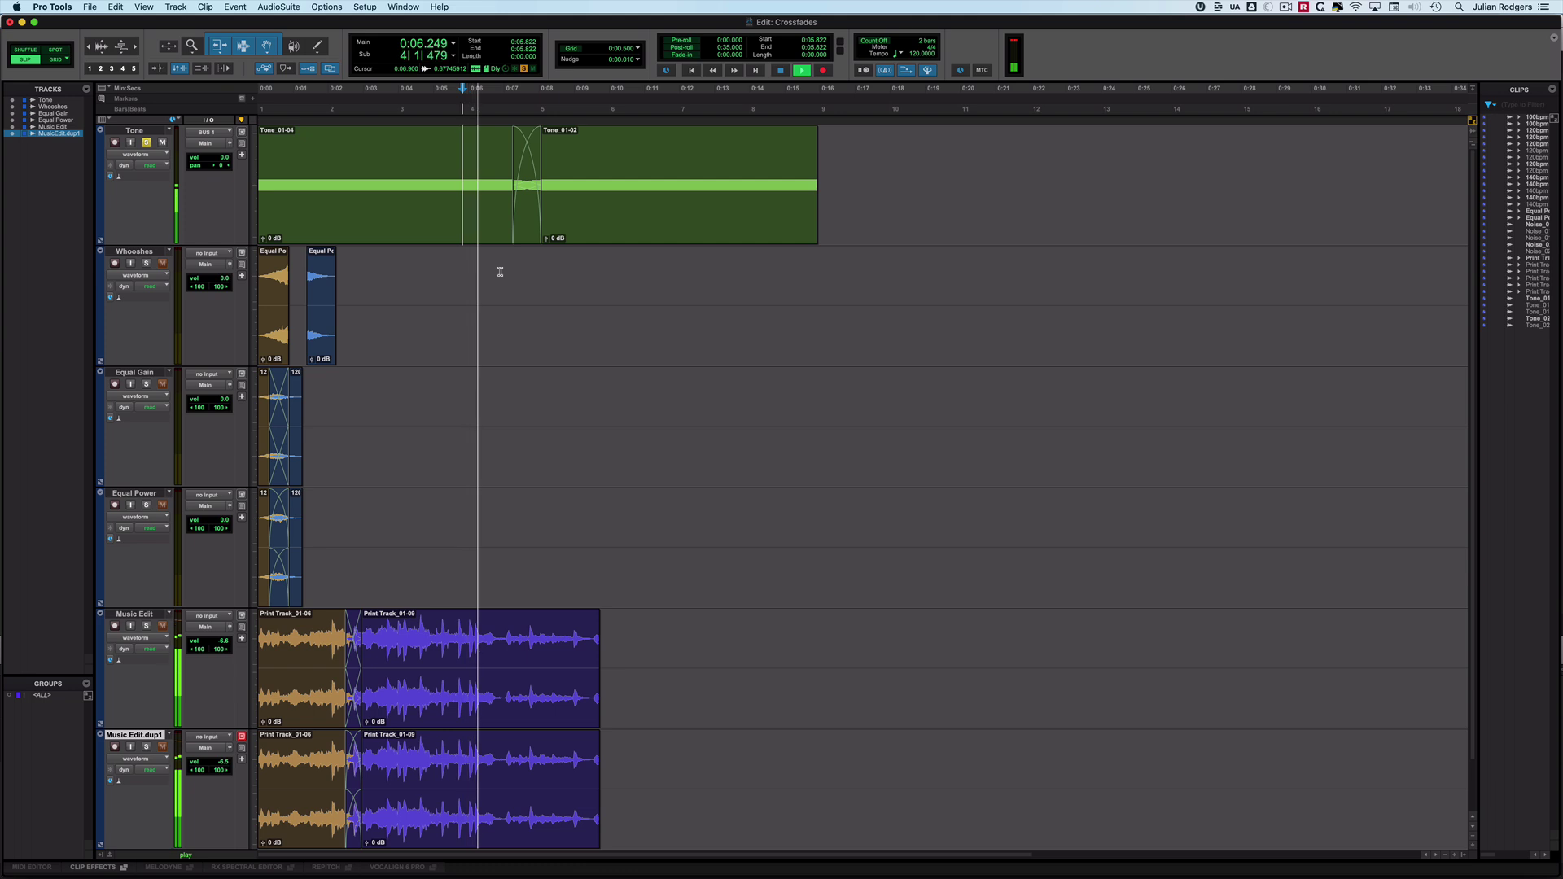
pyautogui.press('space')
# Delete the Tone crossfade so Tone_01-04 and Tone_01-02 butt directly
pyautogui.click(523, 231)
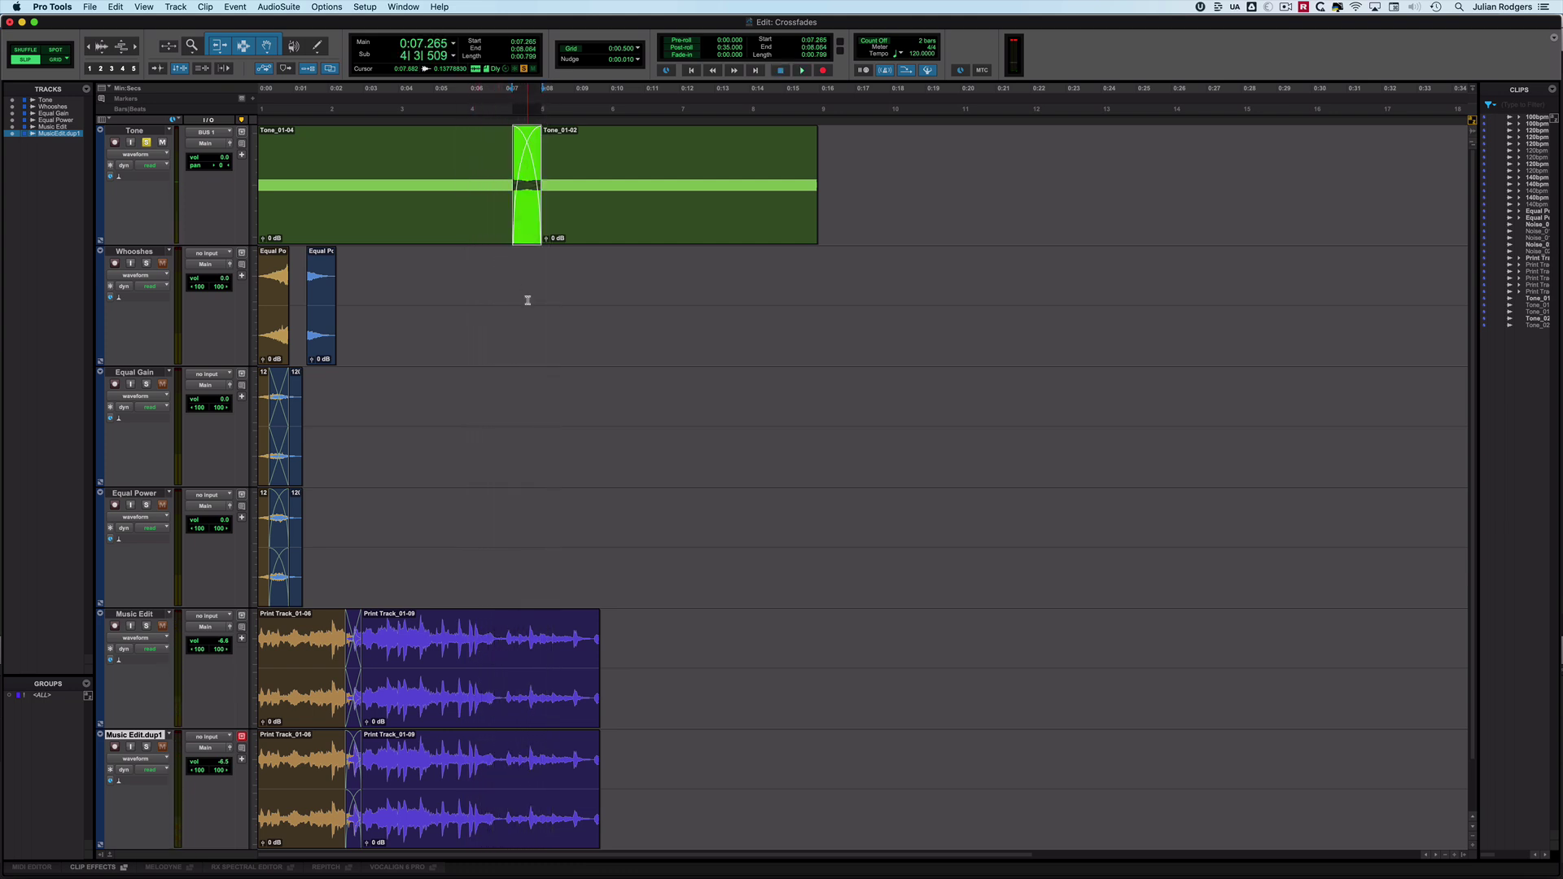
pyautogui.press('Delete')
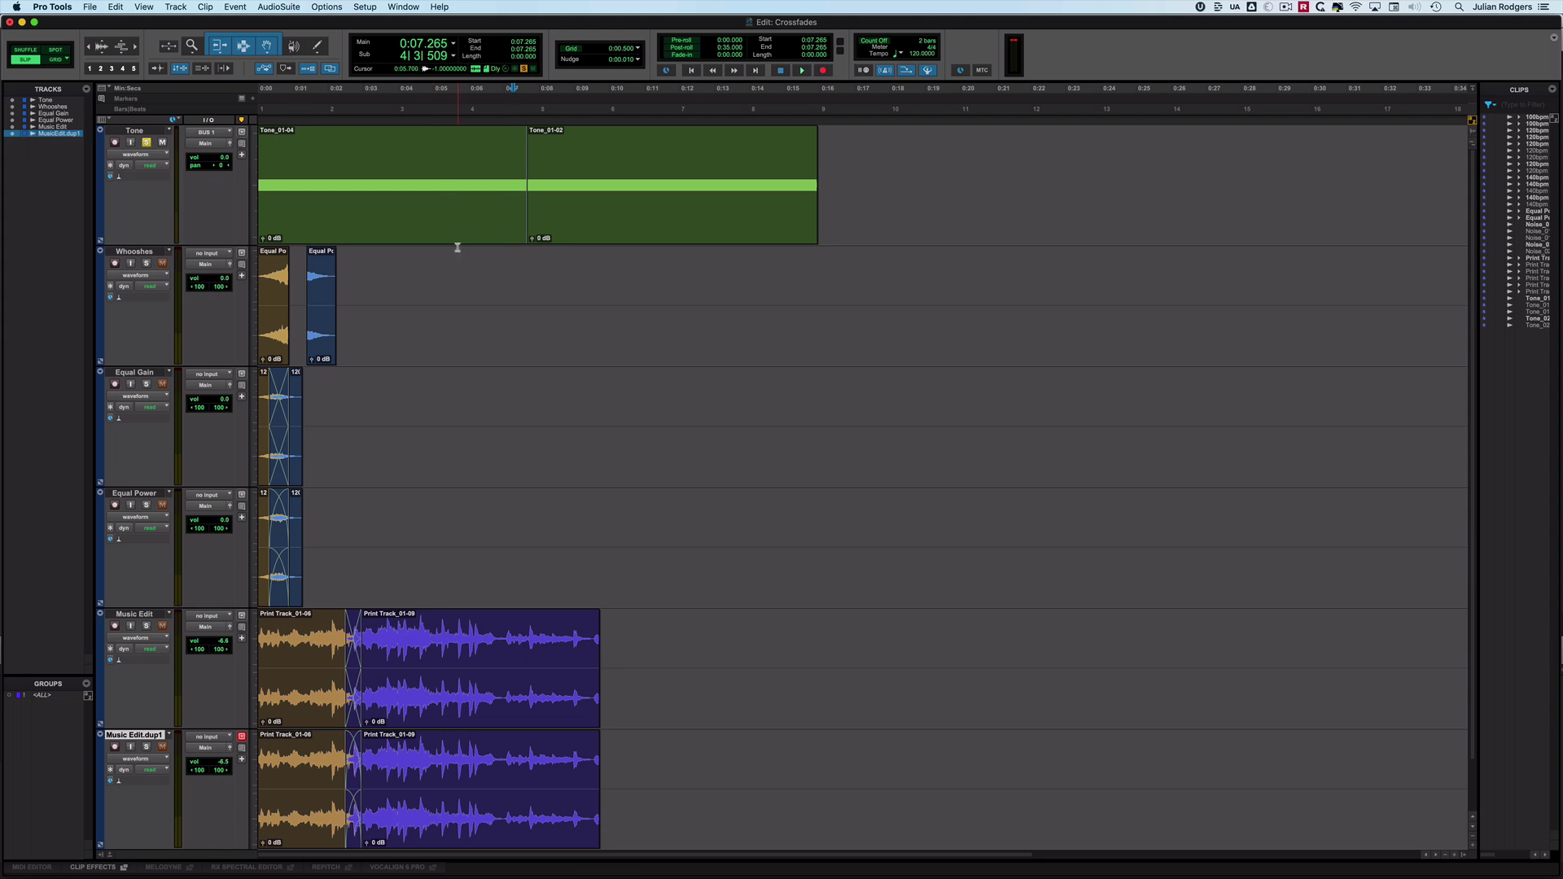
pyautogui.click(147, 263)
# Play the soloed Whooshes track from the session start
pyautogui.click(391, 273)
pyautogui.press('Return')
pyautogui.press('space')
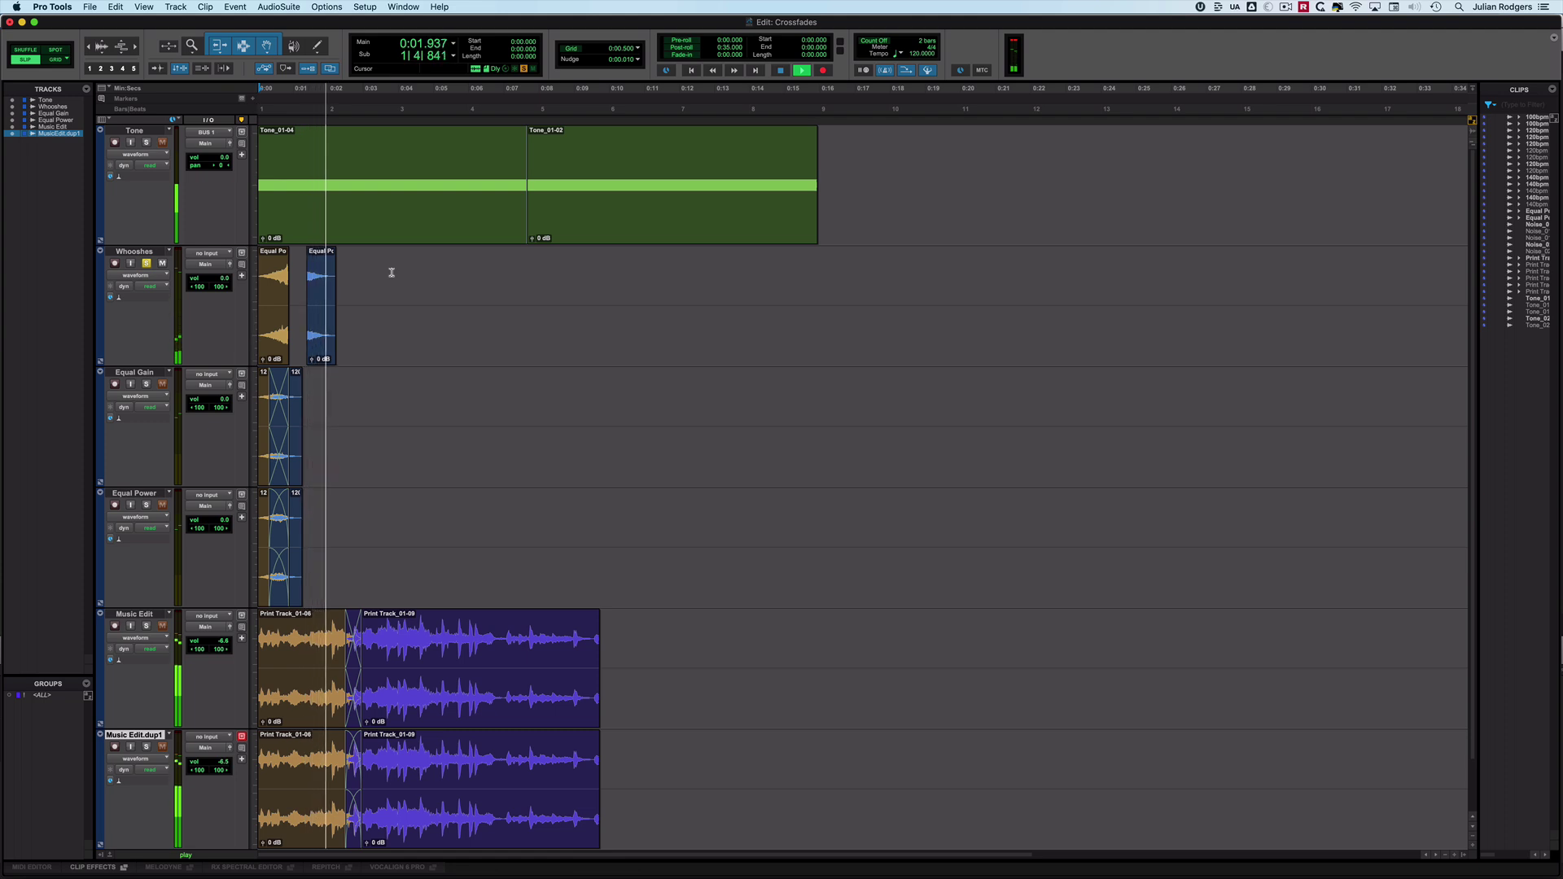
pyautogui.press('space')
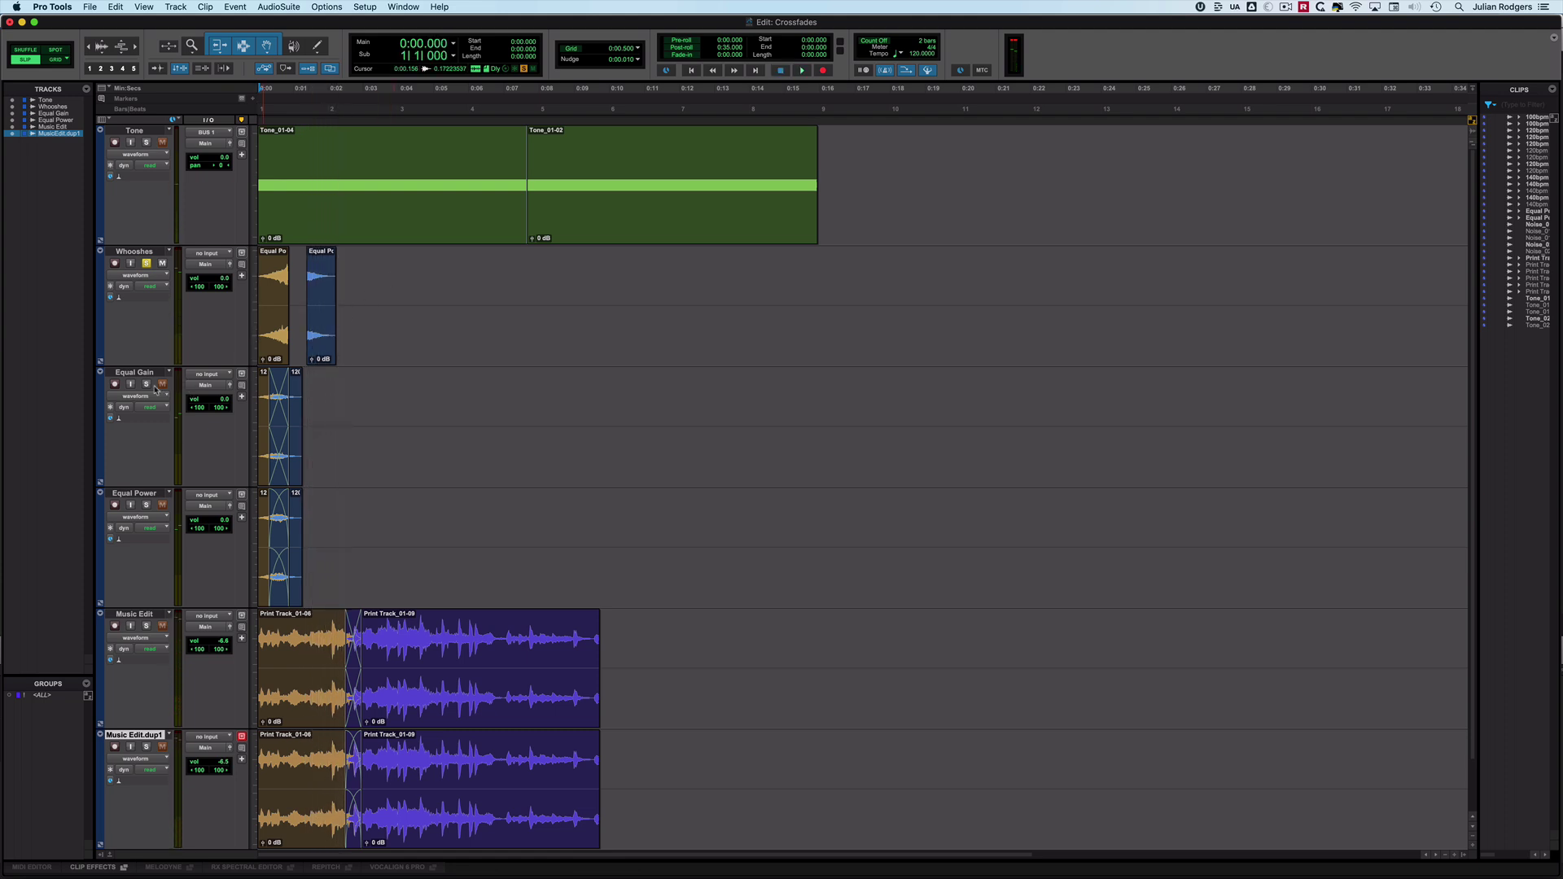
# Solo and play the Equal Gain track, then move the solo to Equal Power
pyautogui.click(145, 385)
pyautogui.press('space')
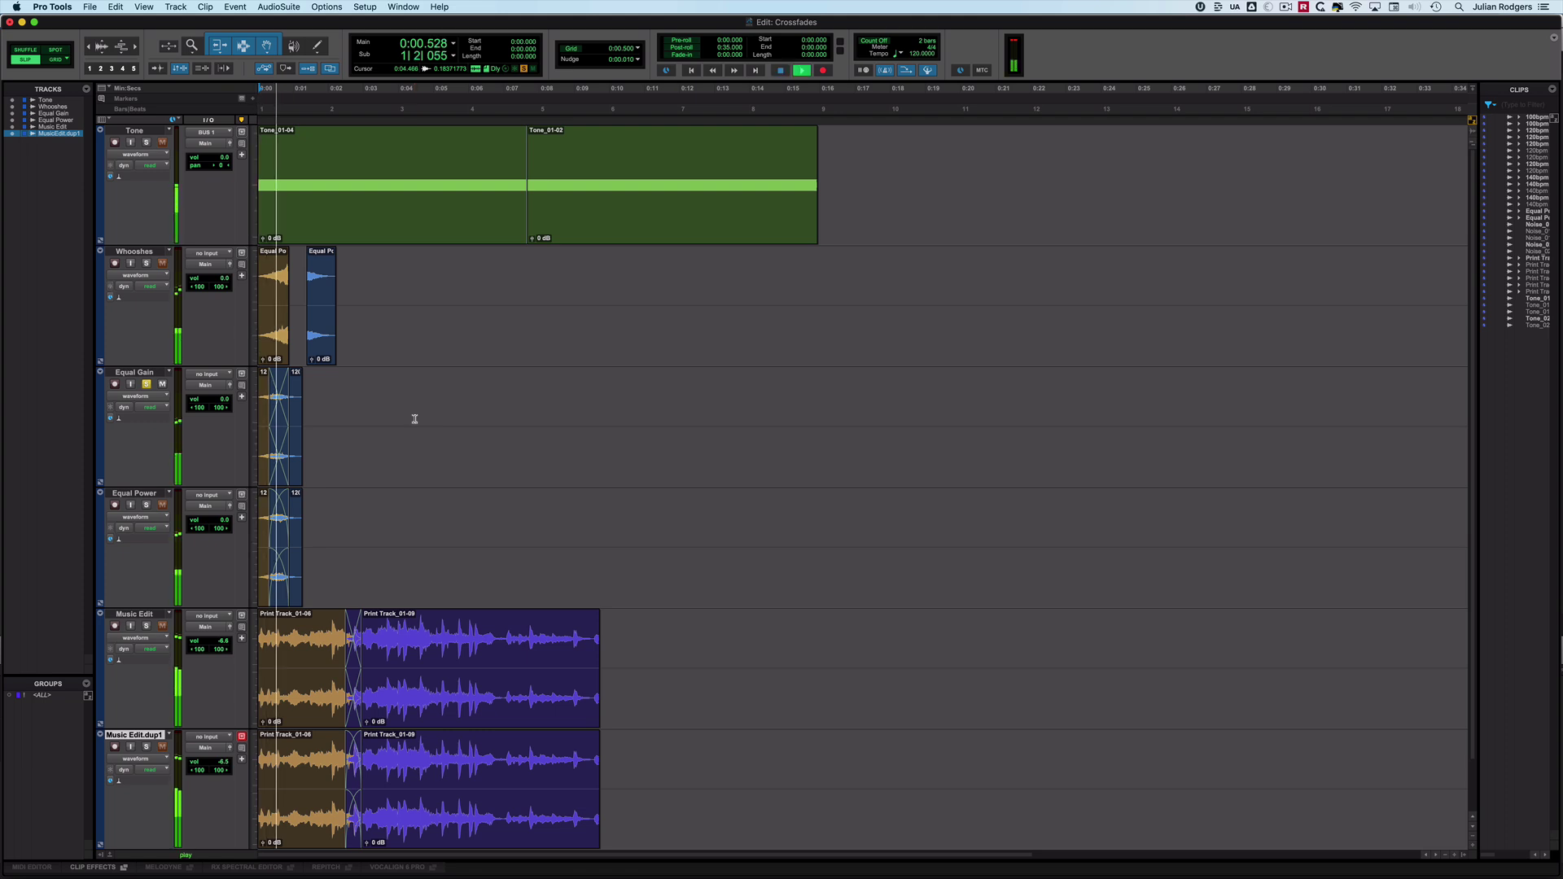
pyautogui.press('space')
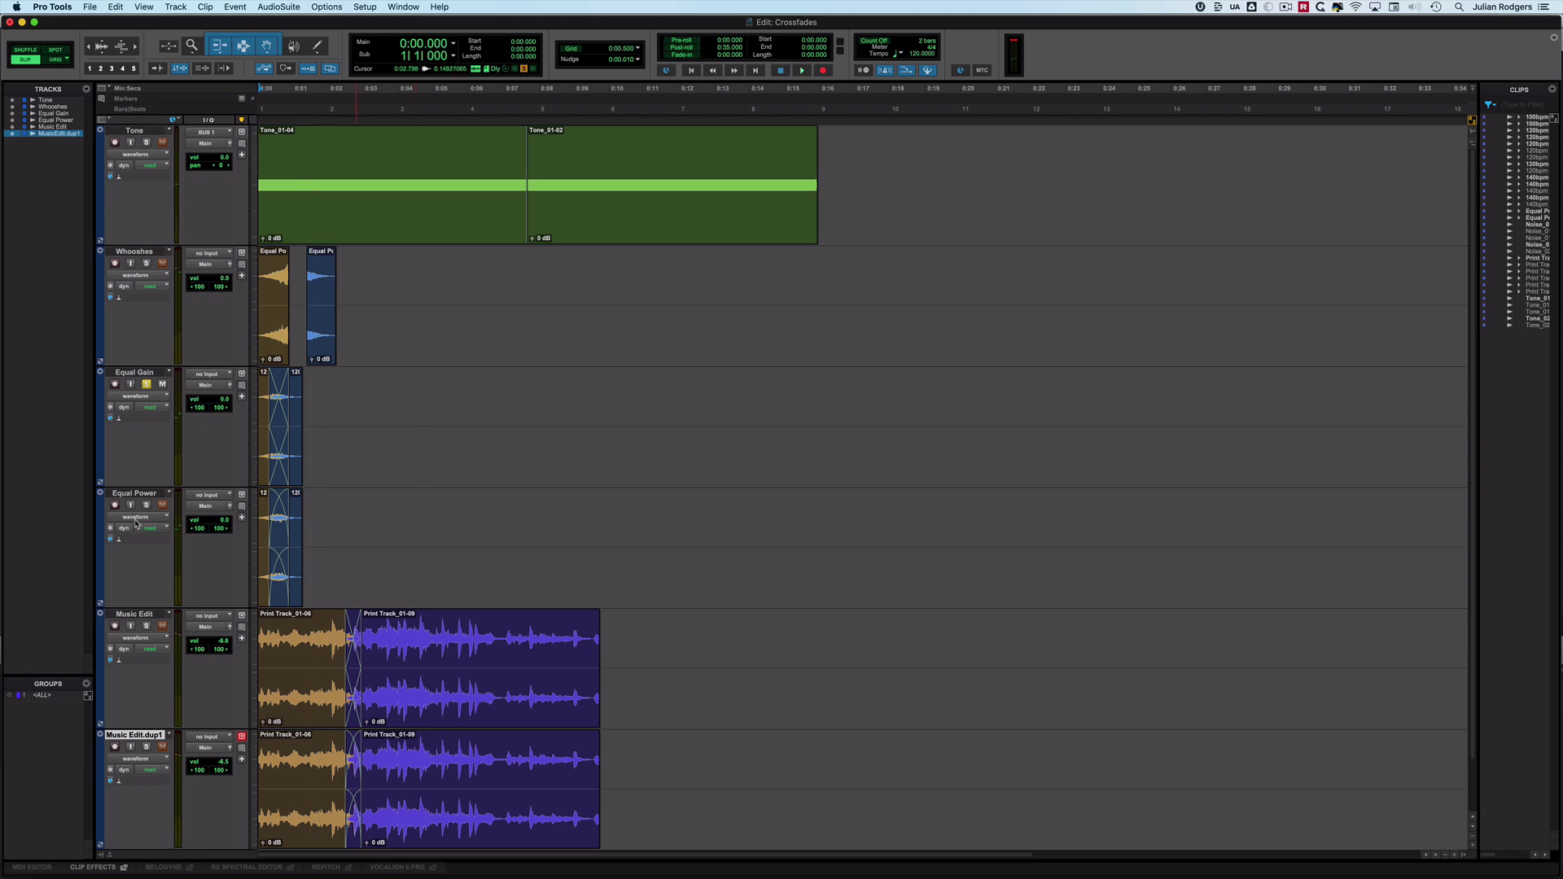
pyautogui.click(147, 506)
pyautogui.press('super+bracketright')
pyautogui.press('super+bracketright')
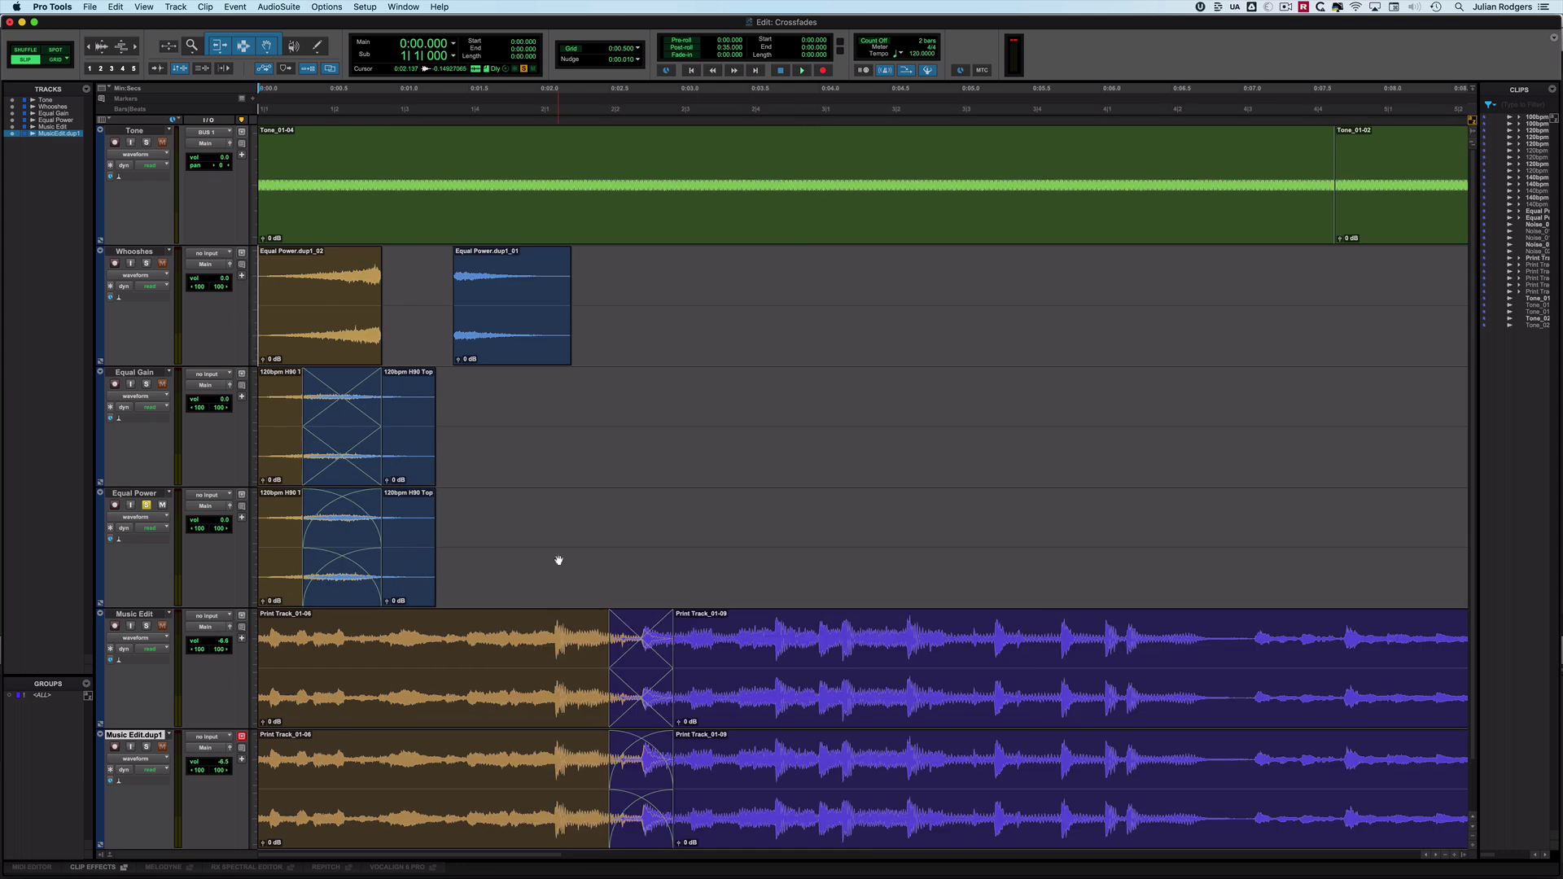
# Play the Equal Power drum crossfade, then Equal Gain, then Equal Power again to compare
pyautogui.press('space')
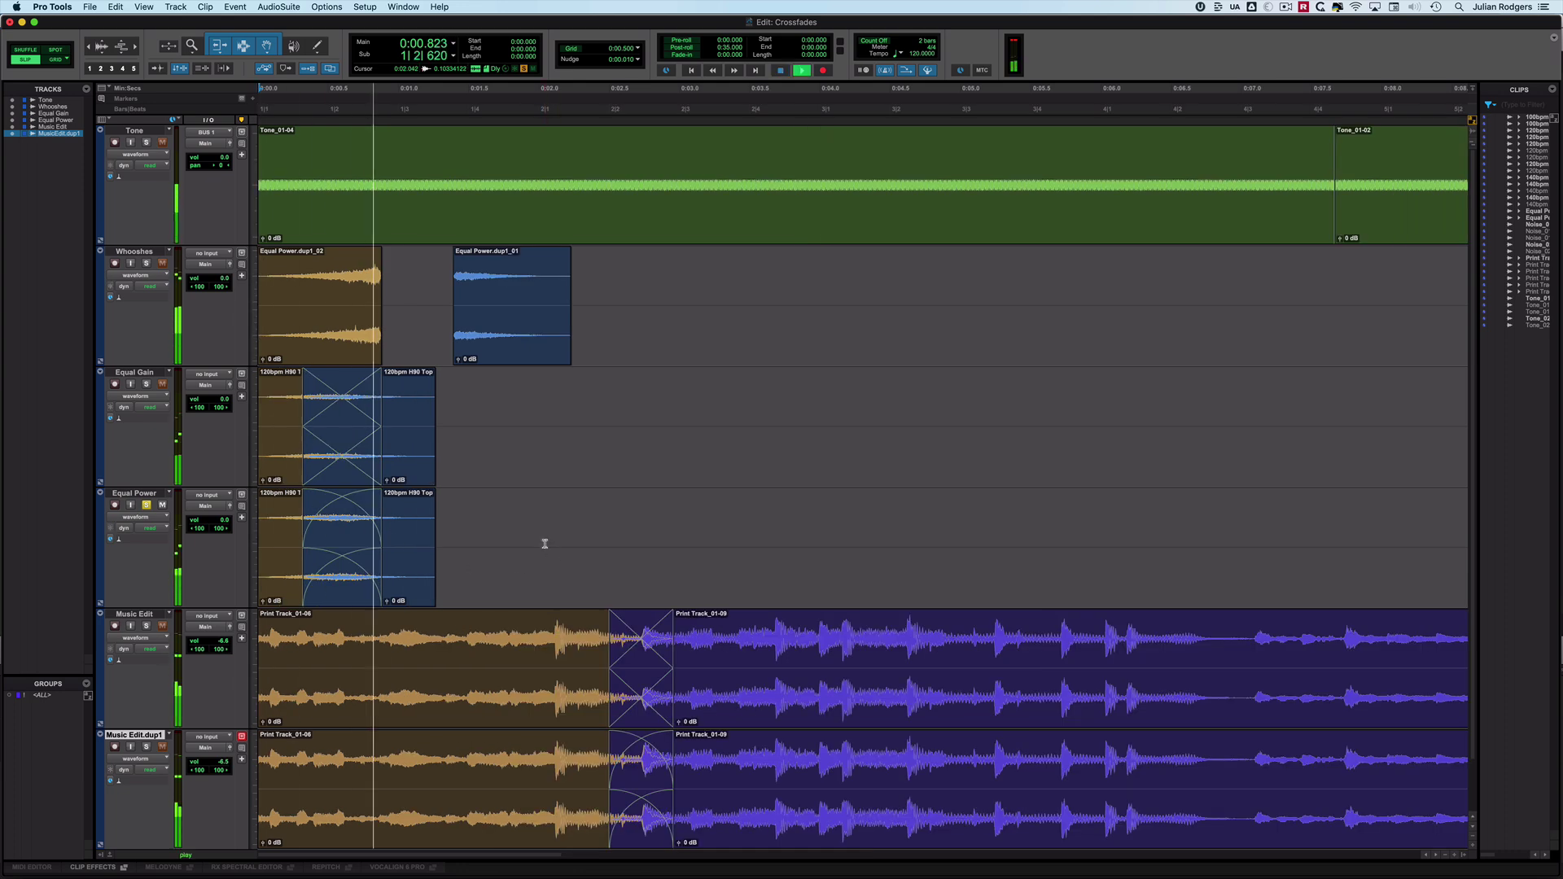
pyautogui.press('space')
pyautogui.click(146, 383)
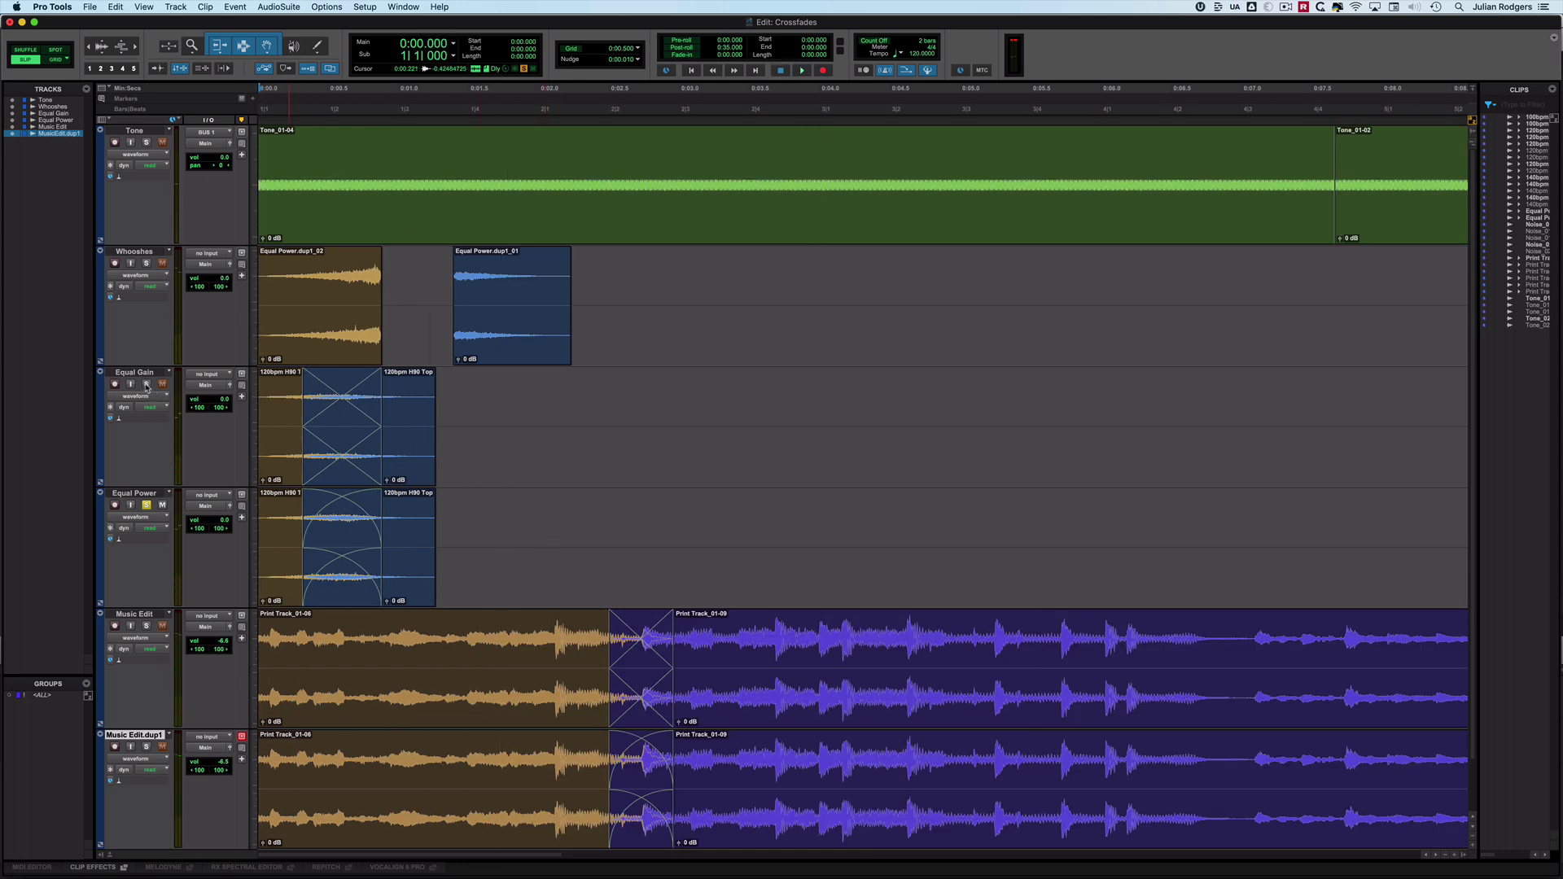
pyautogui.press('space')
pyautogui.press('space')
pyautogui.click(147, 505)
pyautogui.press('space')
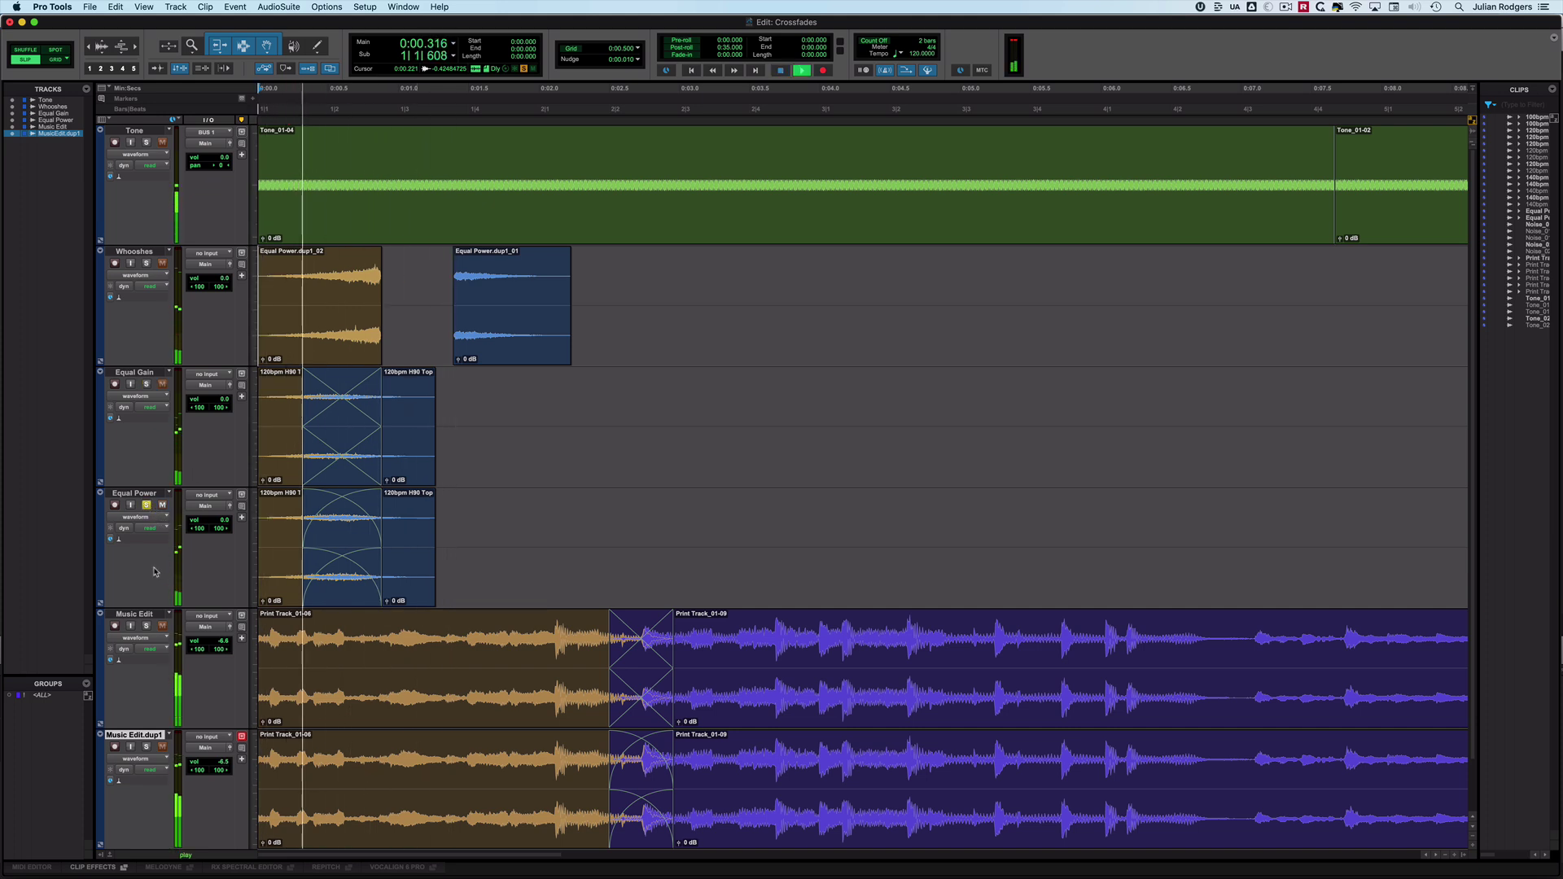
pyautogui.press('space')
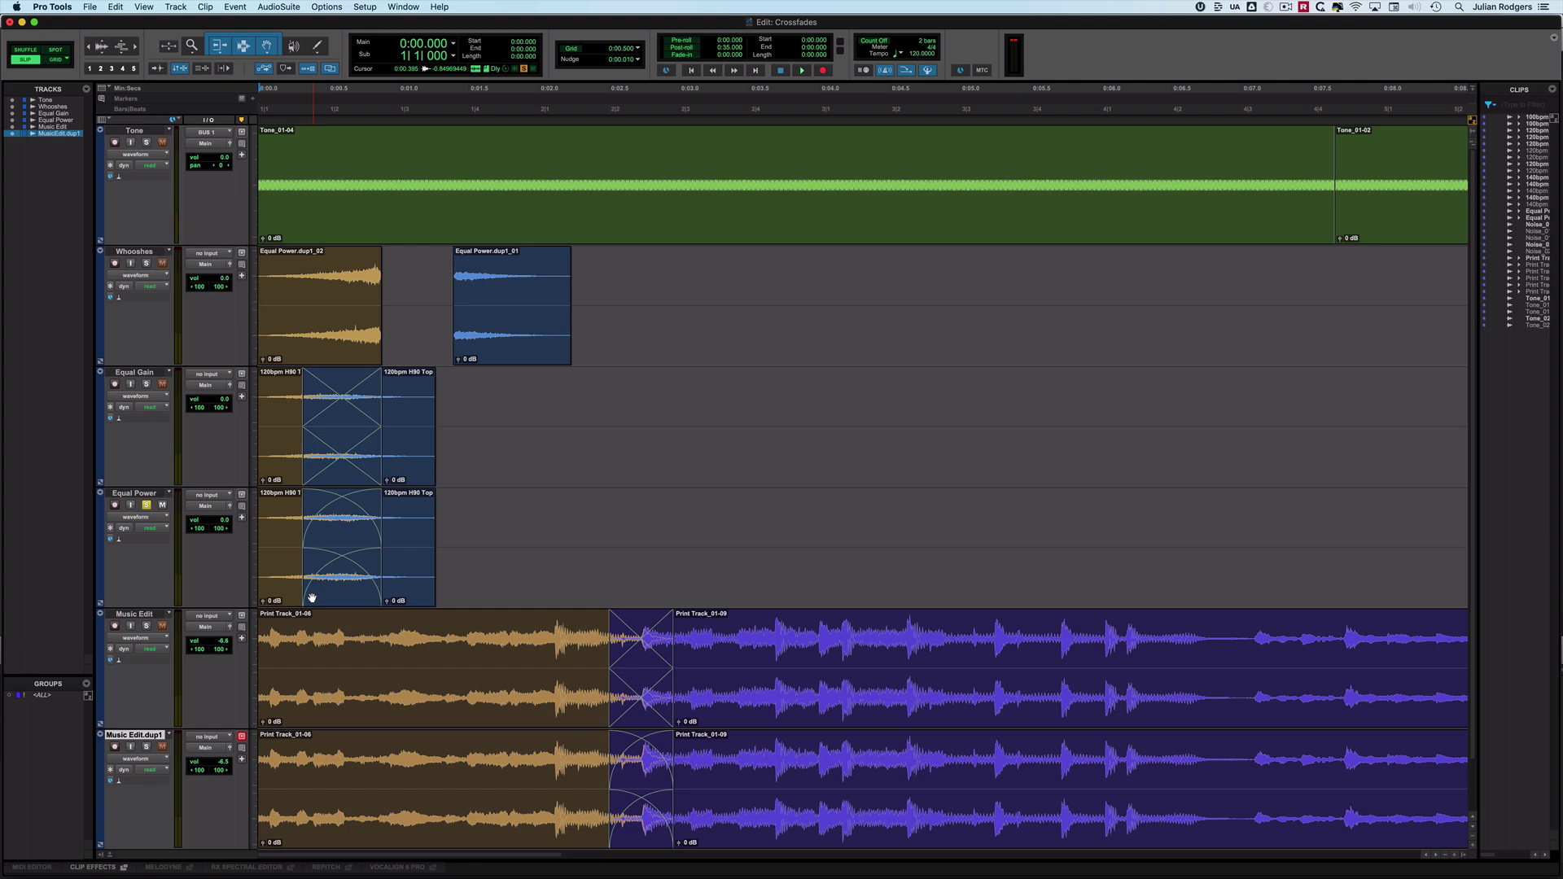
# Solo and play Music Edit, then Music Edit.dup1, to compare their crossfades
pyautogui.scroll(-3, 374, 604)
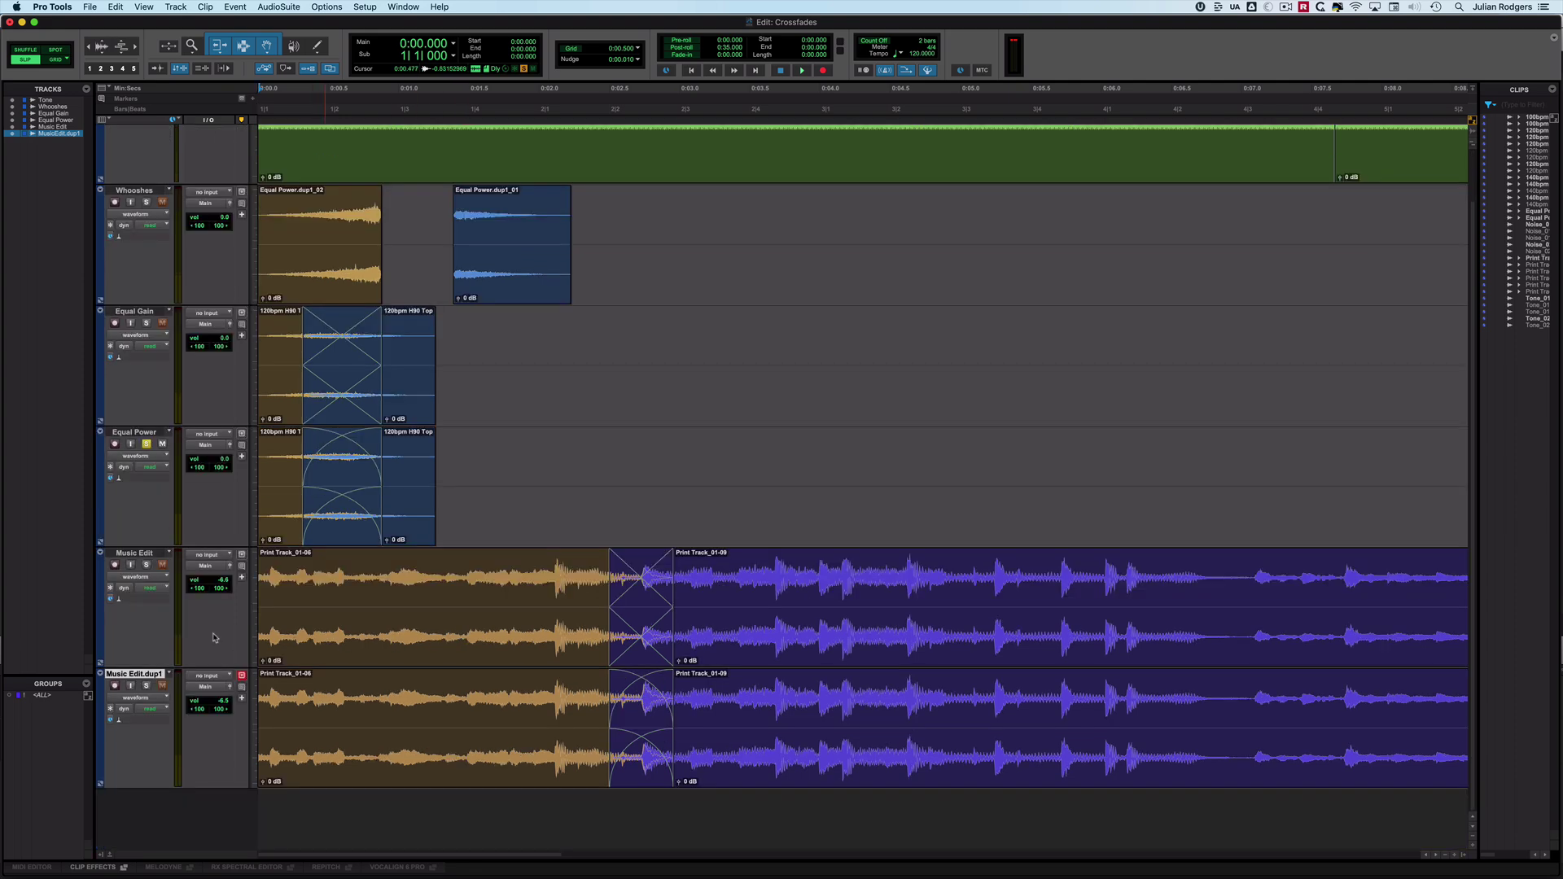
pyautogui.click(147, 565)
pyautogui.press('space')
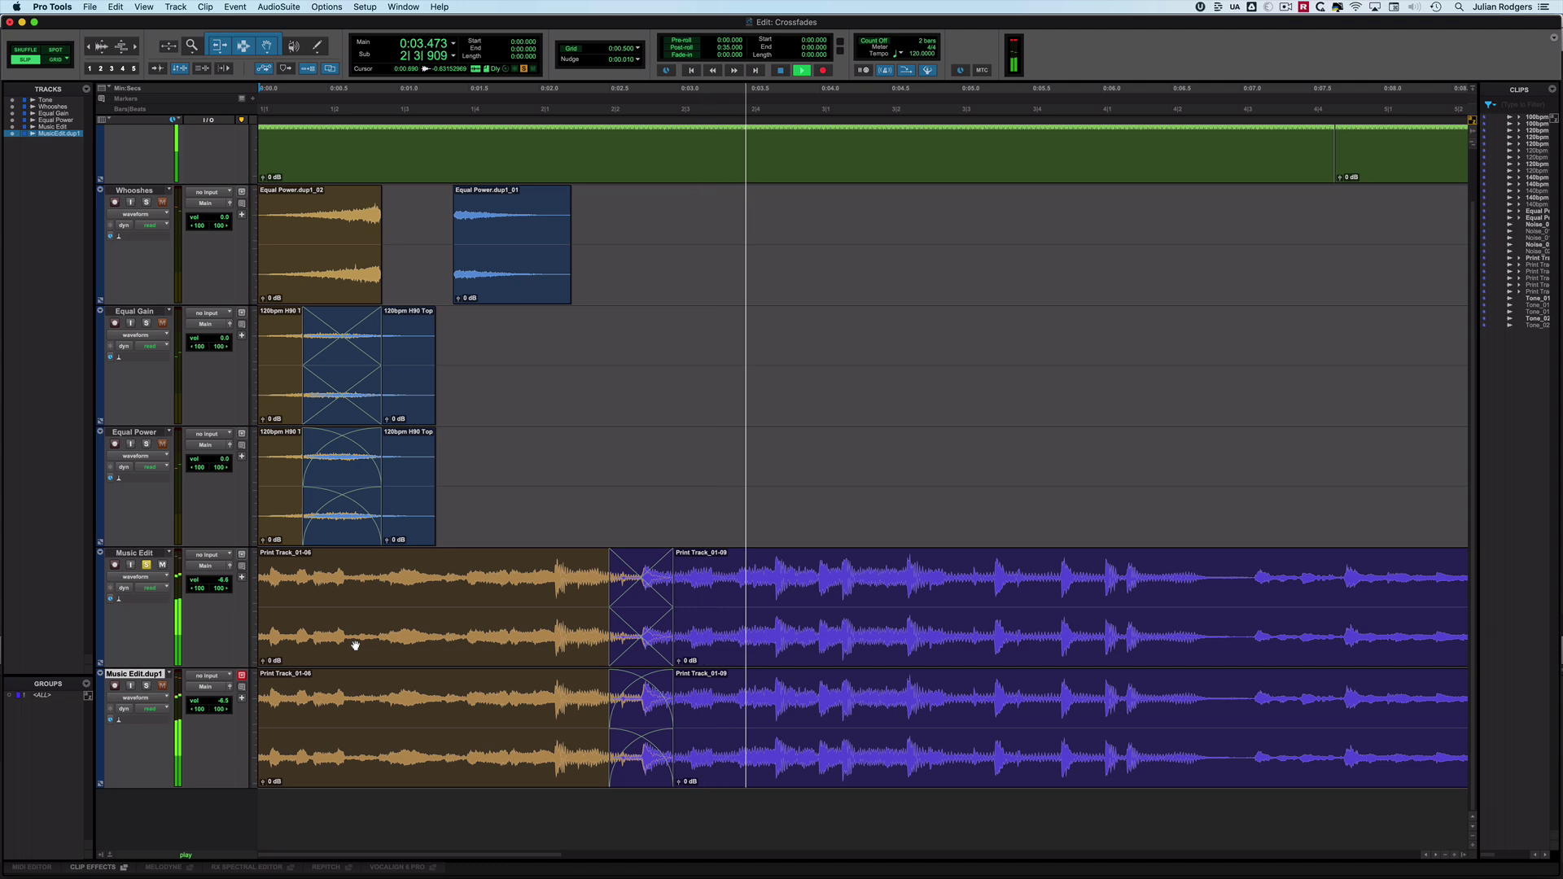
pyautogui.press('space')
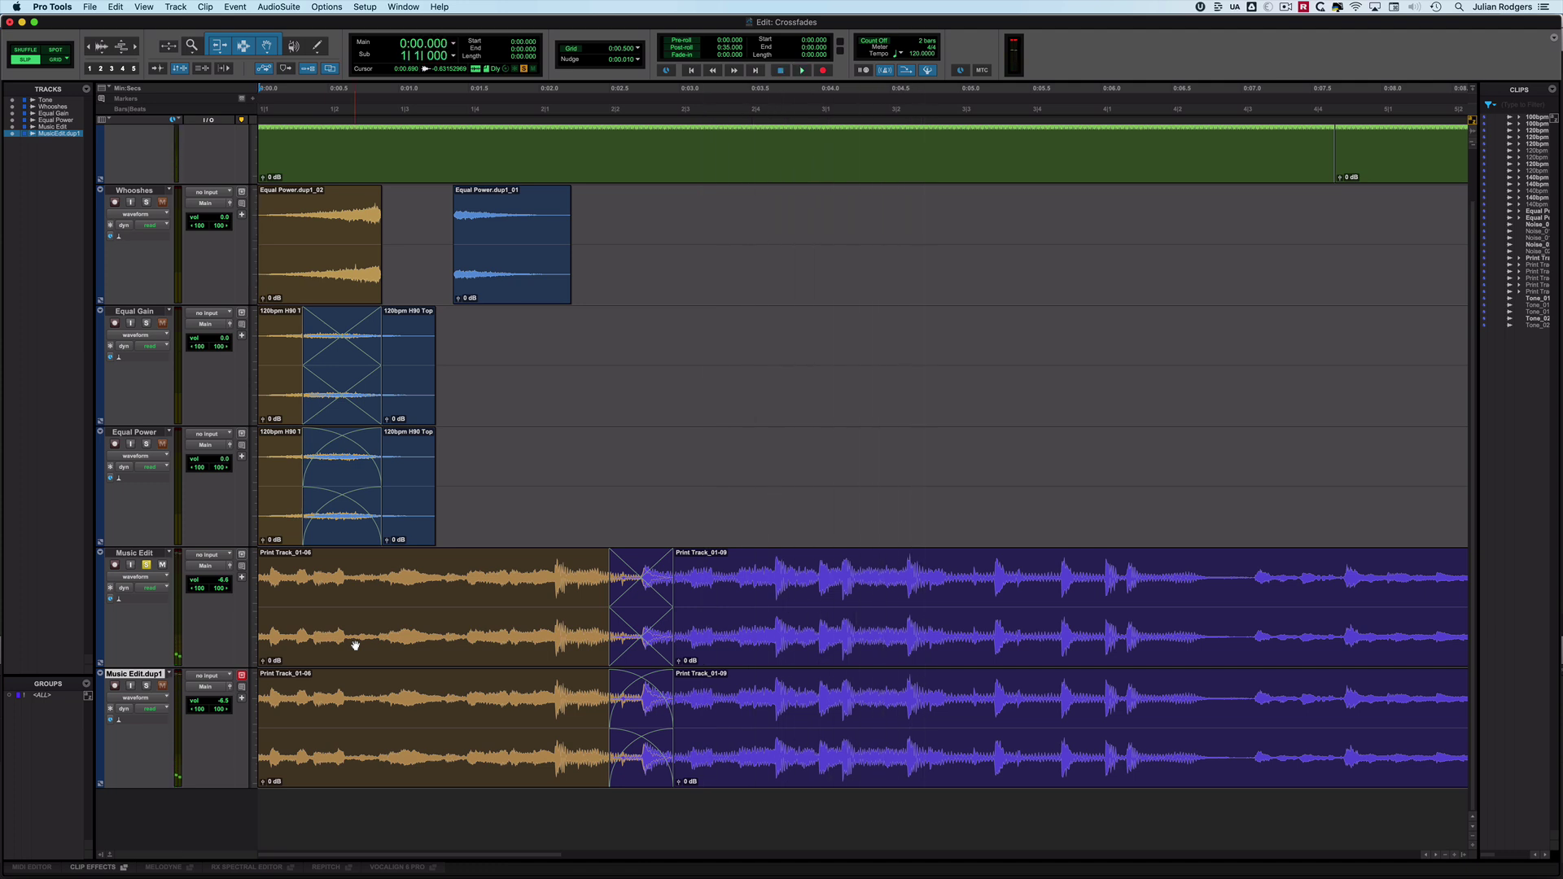
pyautogui.click(146, 687)
pyautogui.press('space')
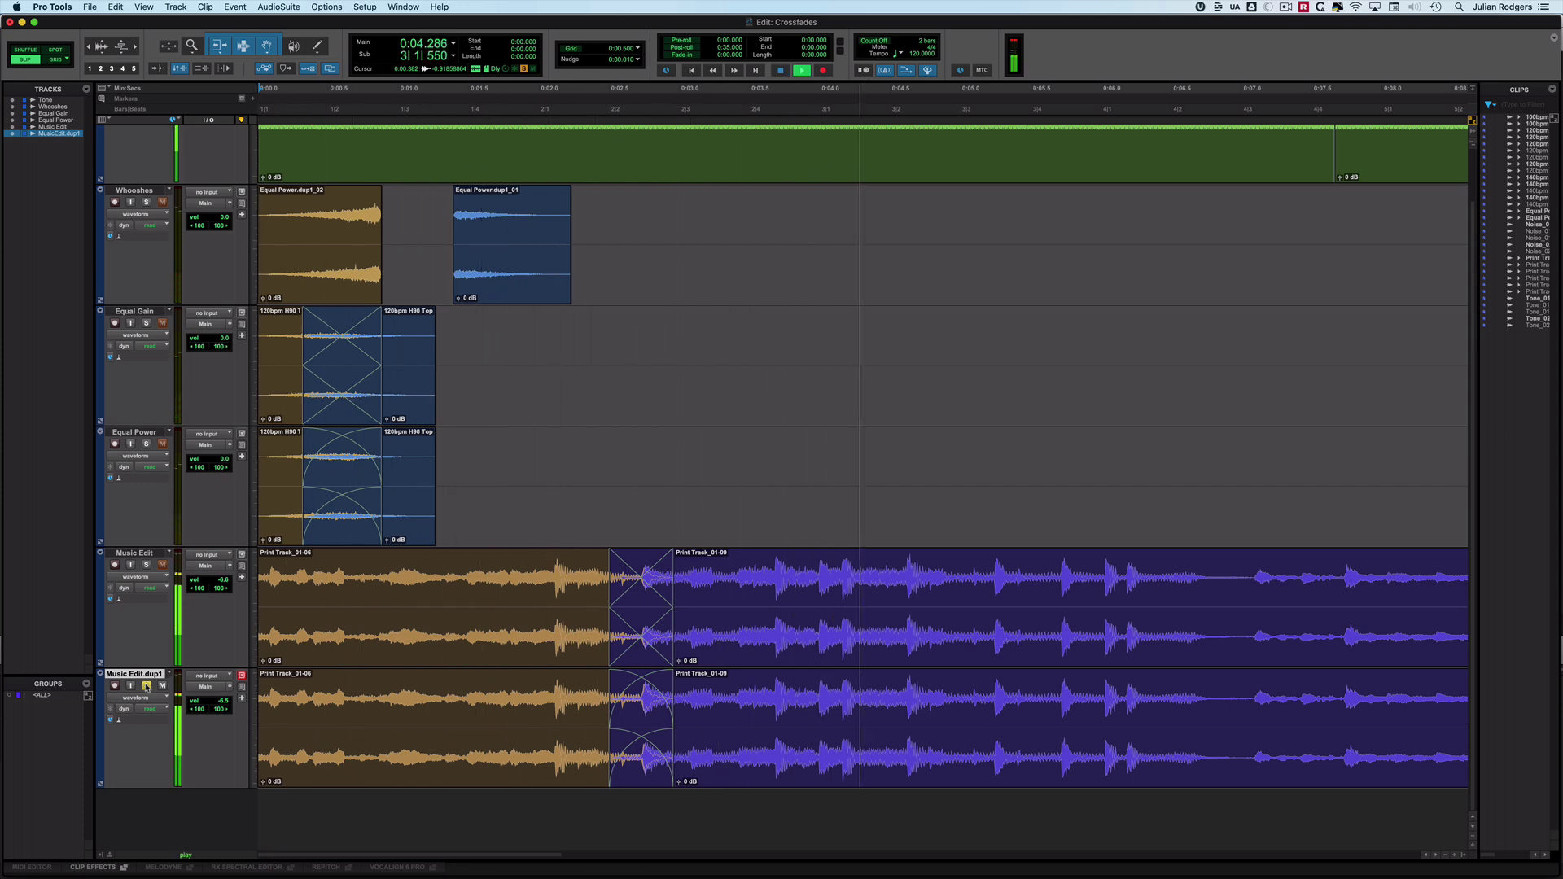
pyautogui.press('space')
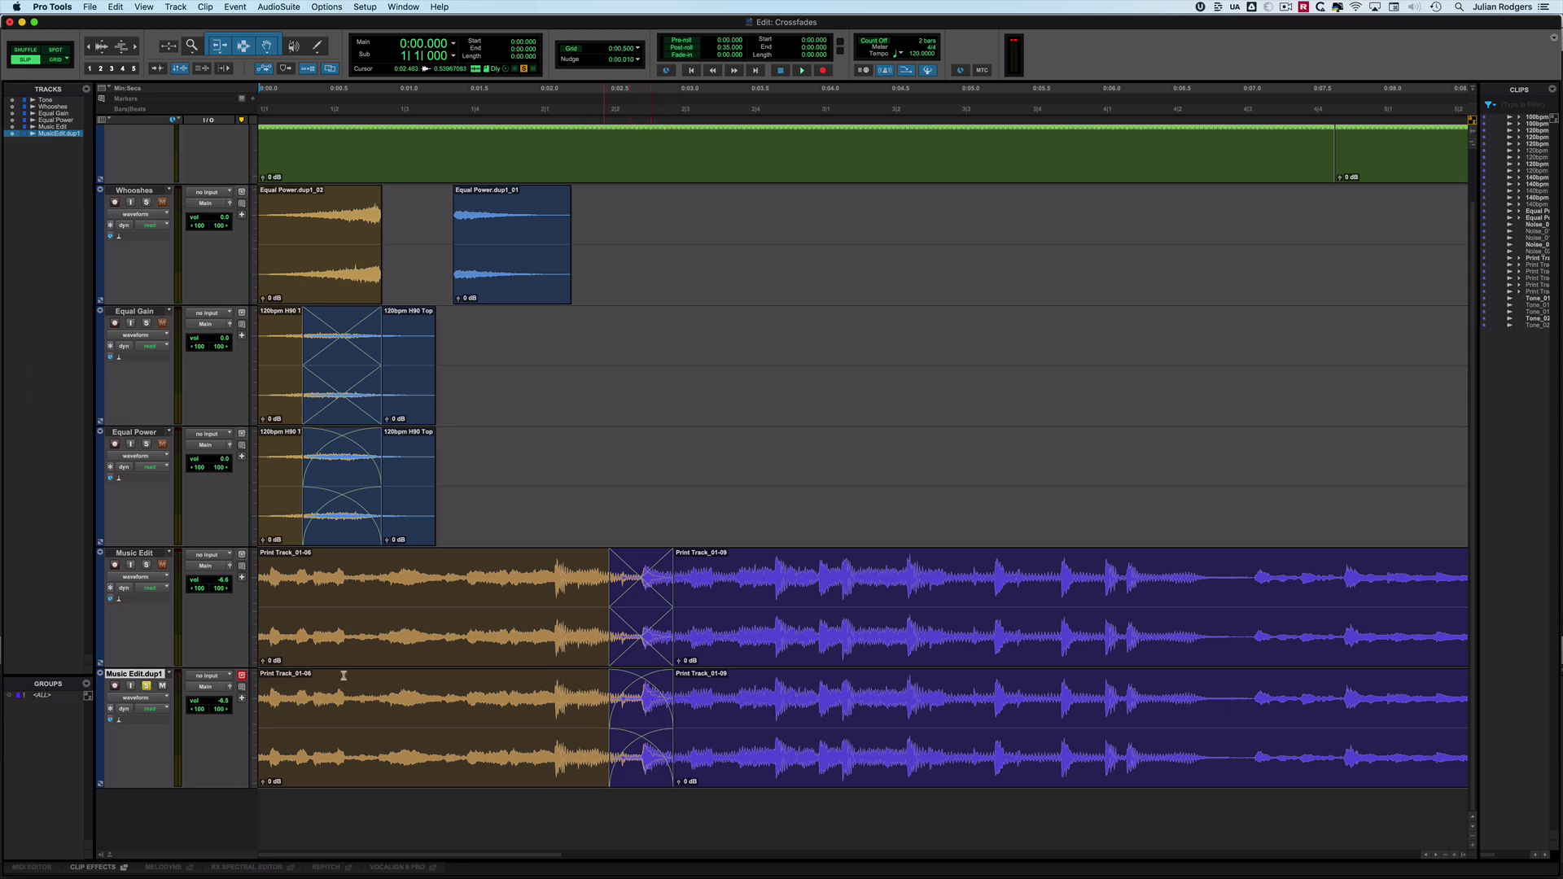
# Repeat the comparison, finishing with Music Edit.dup1 soloed and played from the start
pyautogui.click(146, 565)
pyautogui.press('space')
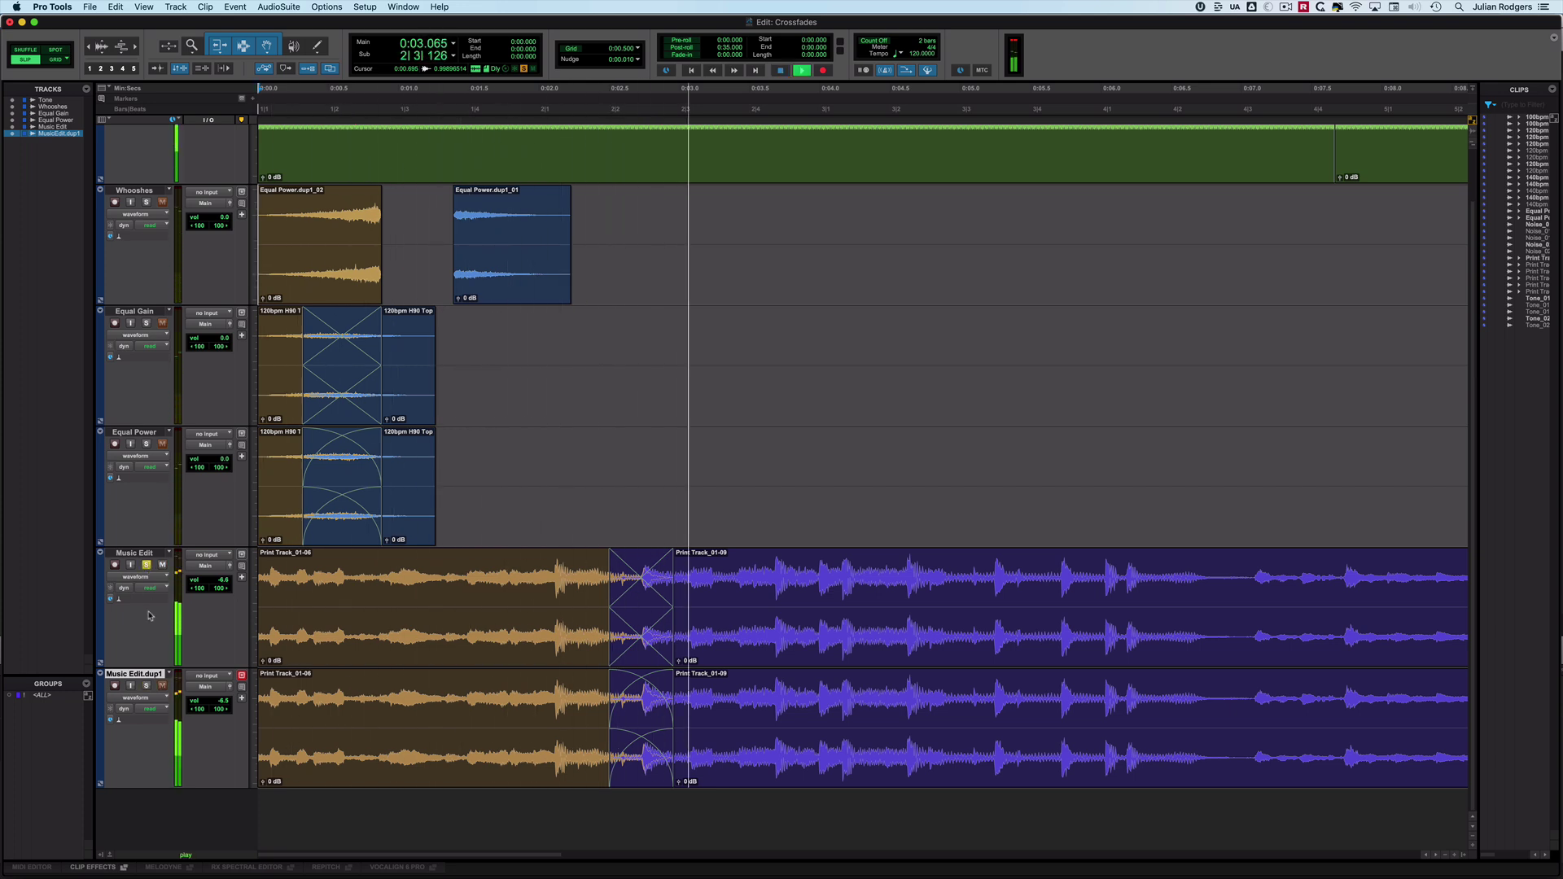
pyautogui.press('space')
pyautogui.click(146, 686)
pyautogui.press('space')
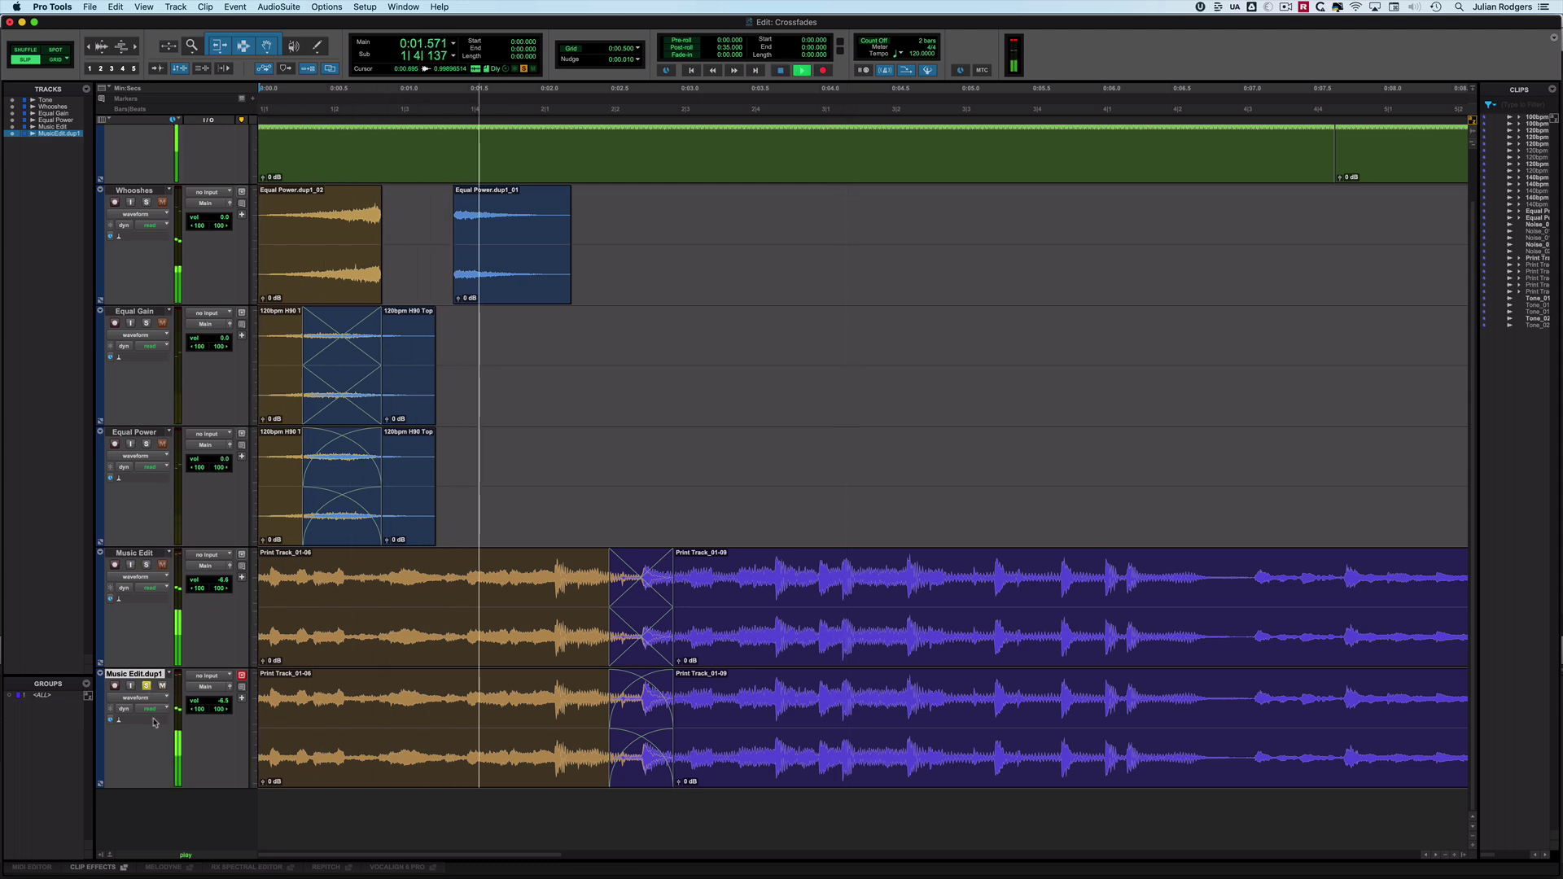
pyautogui.press('space')
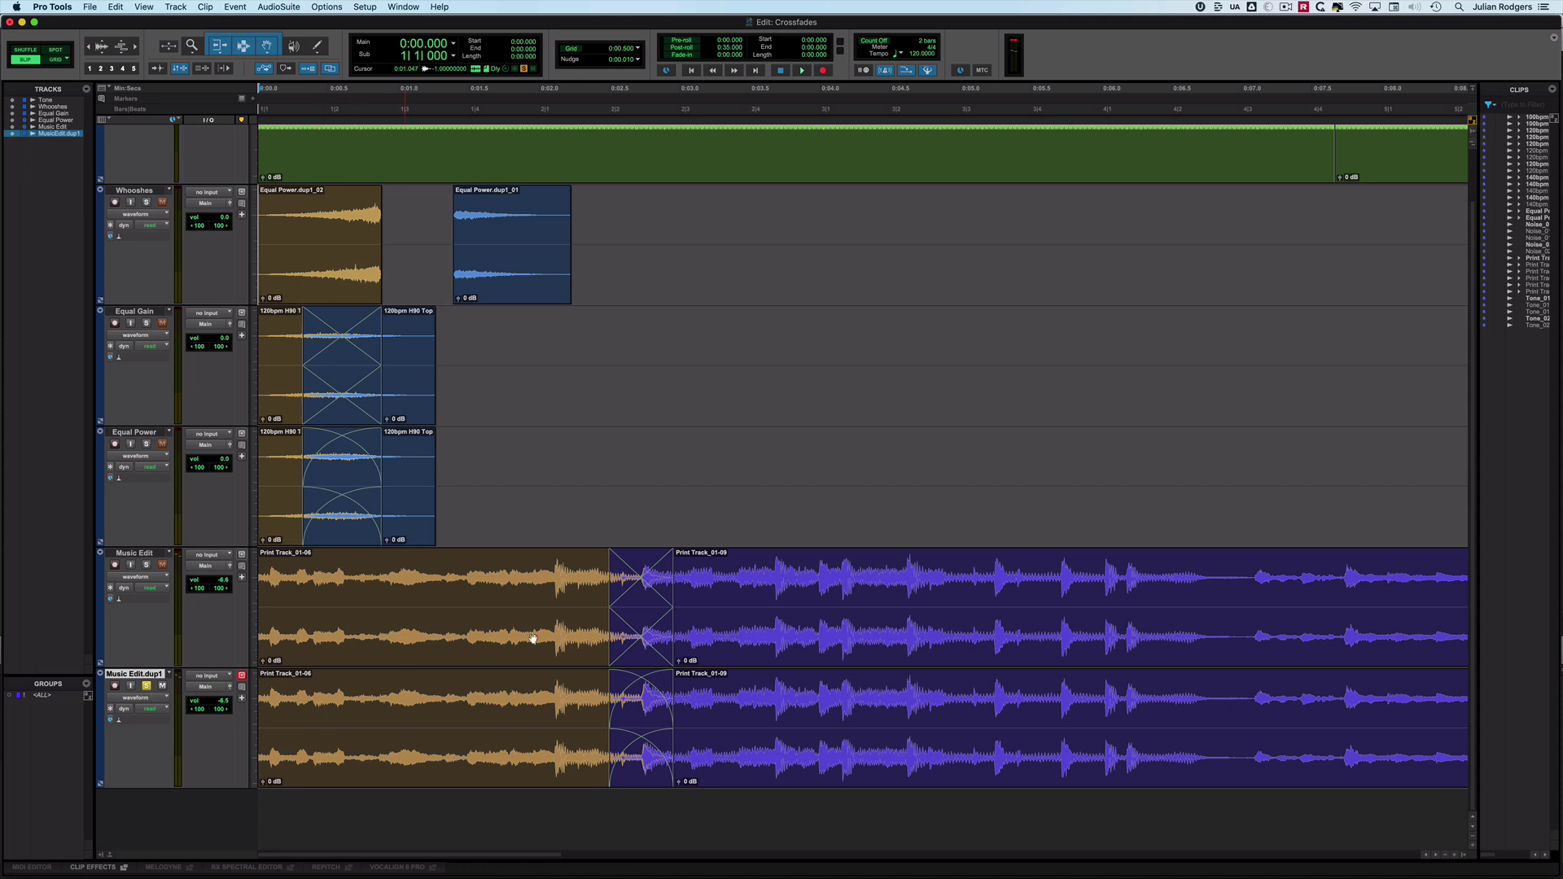